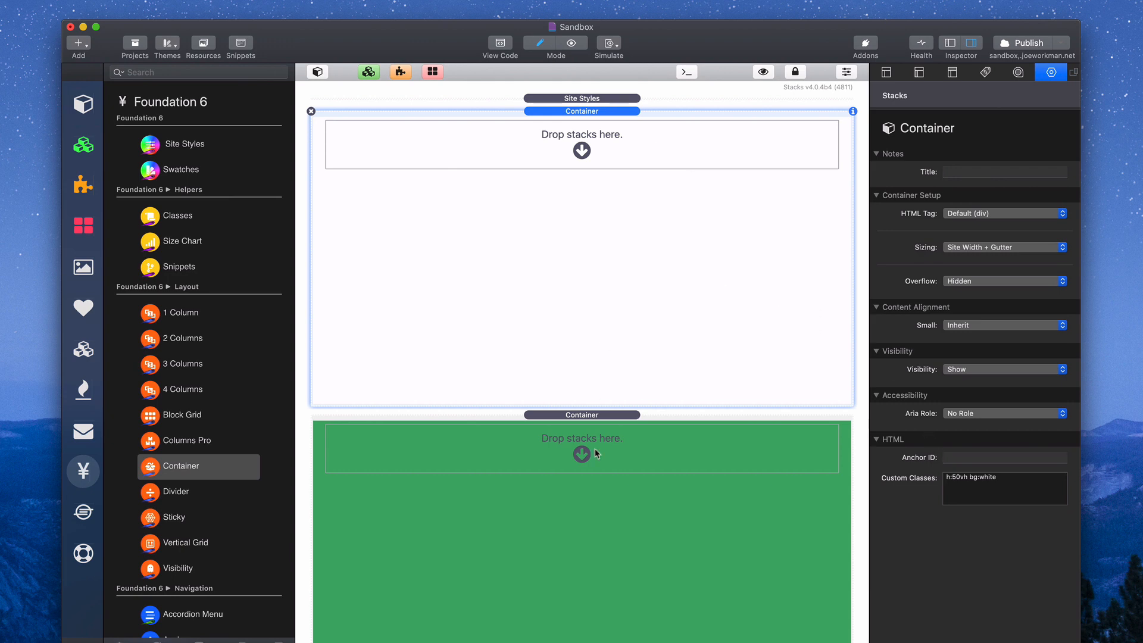
Step: Preview the page to examine how the alternating white and green containers display, and return to edit mode
key(super+r)
scroll(559, 322, down, 10)
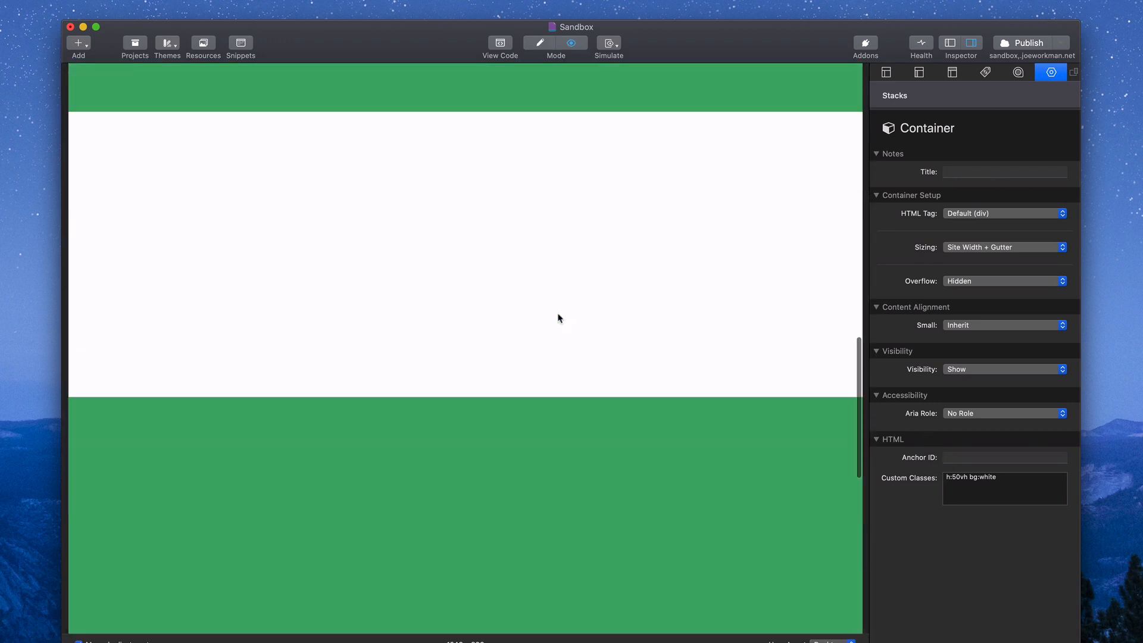
scroll(559, 317, up, 5)
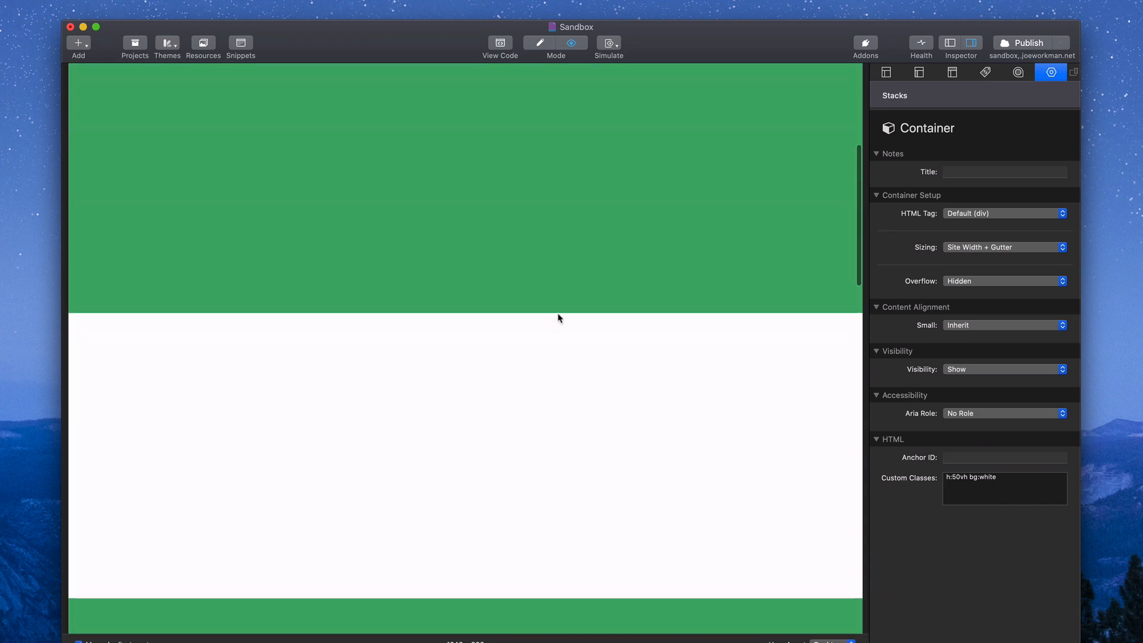
scroll(559, 317, down, 10)
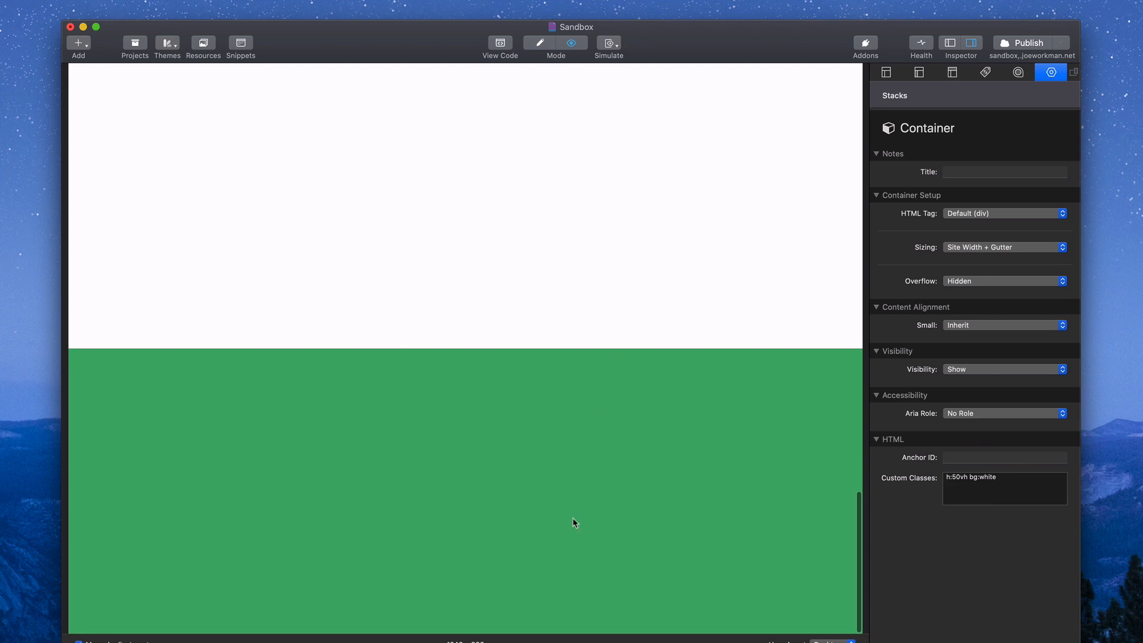
scroll(558, 172, up, 10)
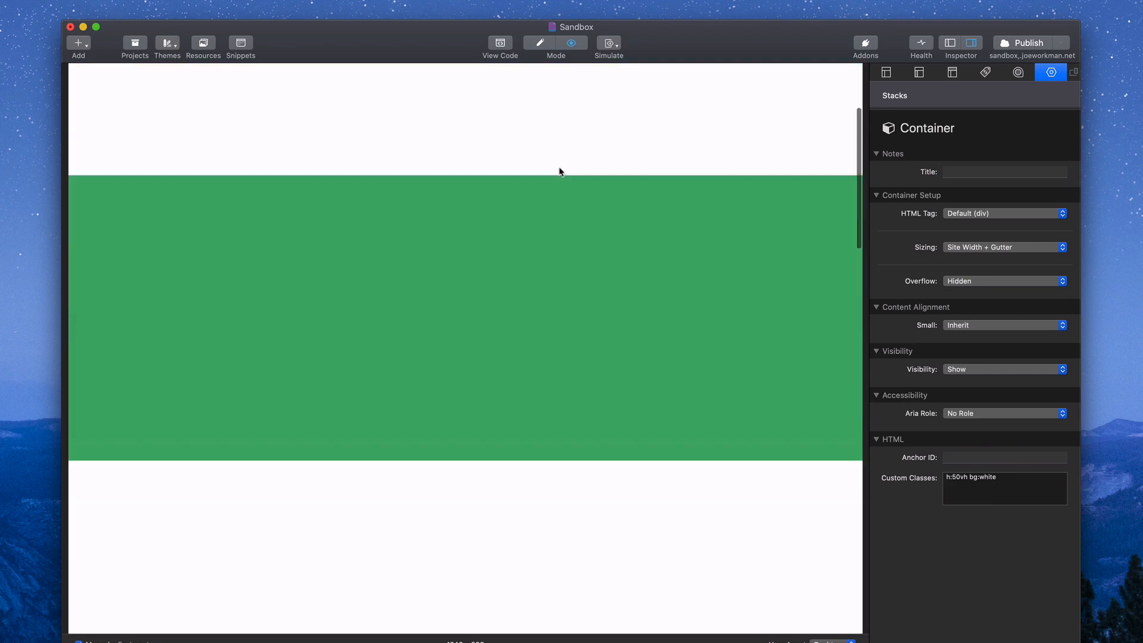
scroll(560, 172, up, 3)
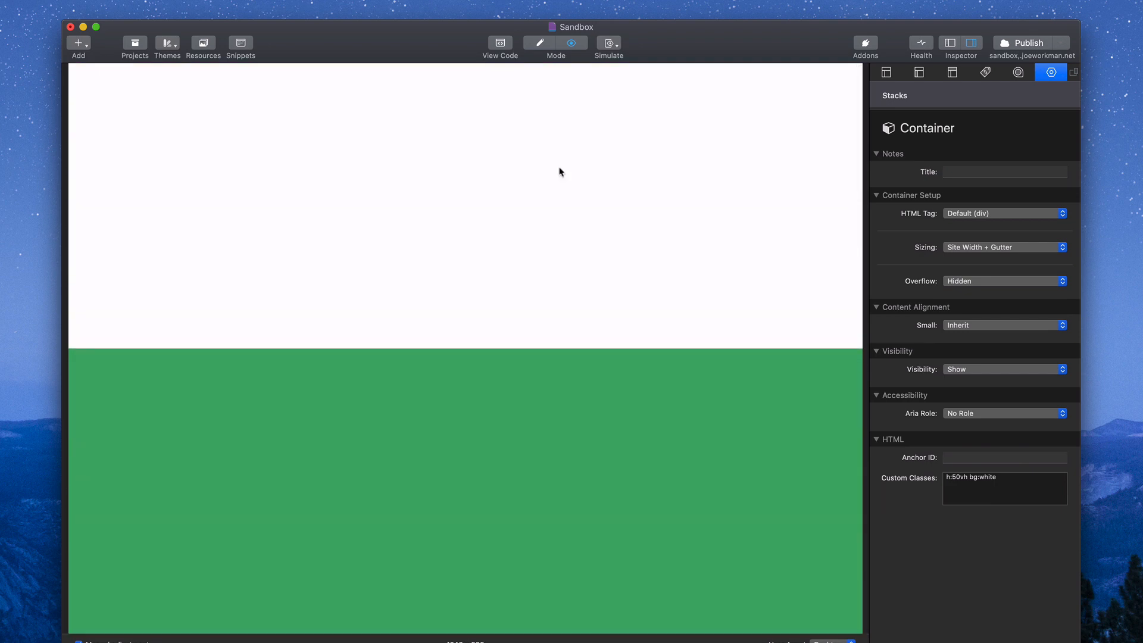
key(super+r)
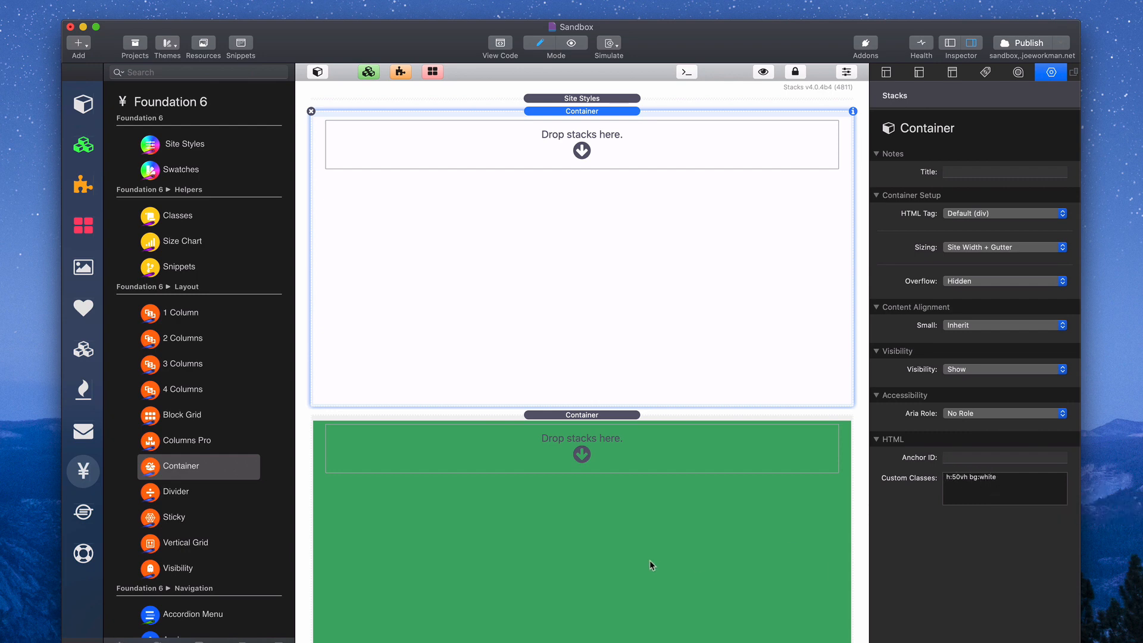
Step: Inspect the custom classes of the alternating white and green containers throughout the page
click(633, 536)
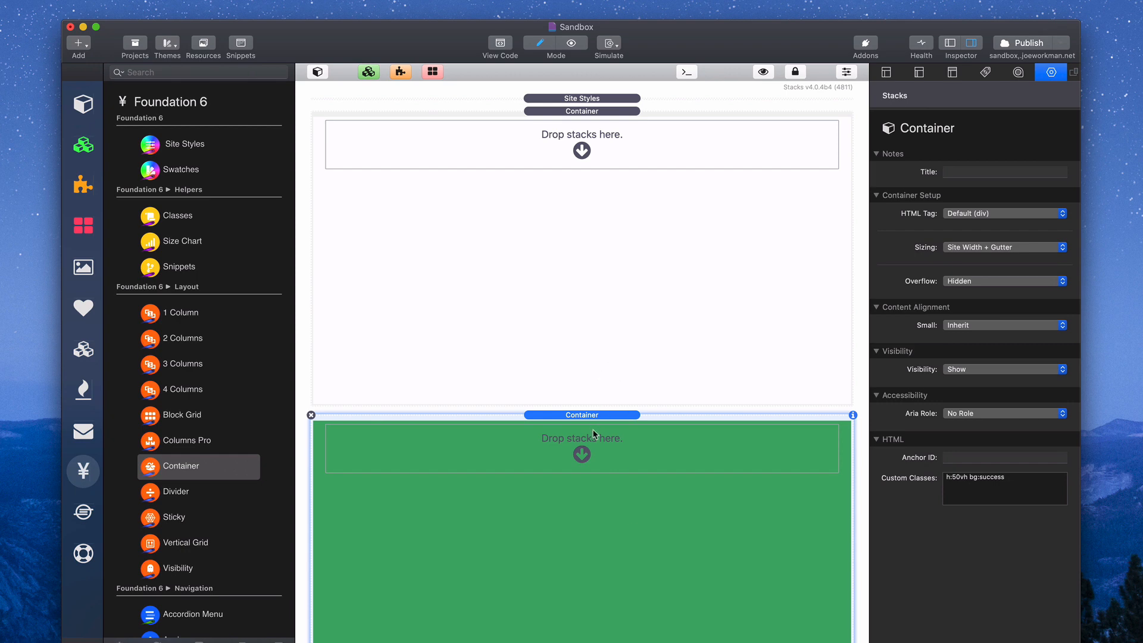
scroll(593, 435, down, 5)
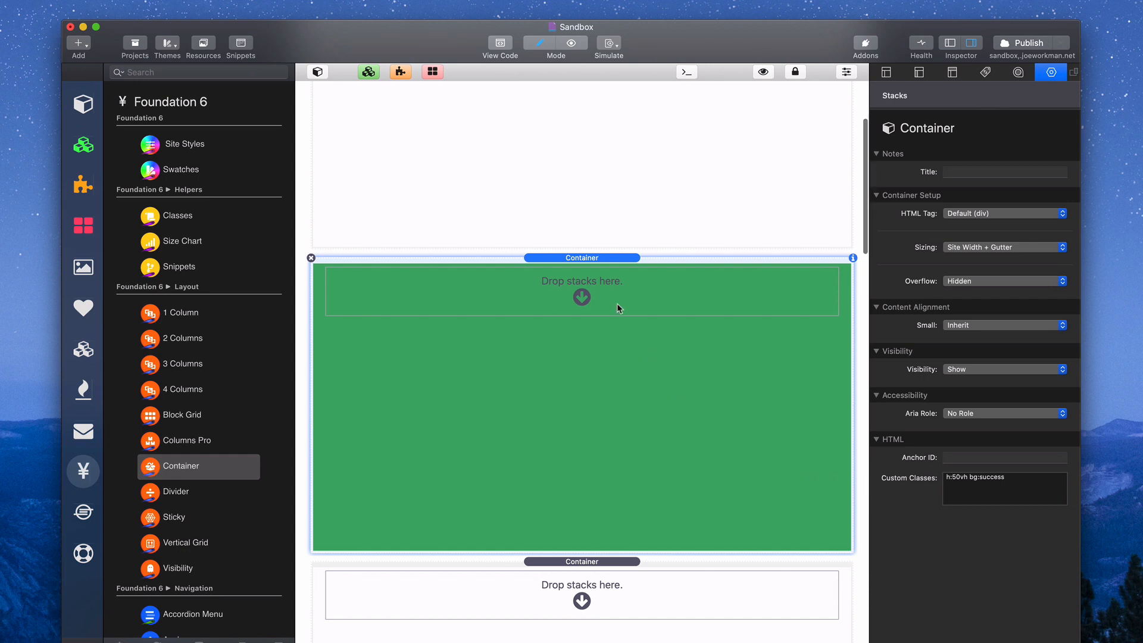
scroll(617, 308, down, 8)
scroll(618, 307, up, 10)
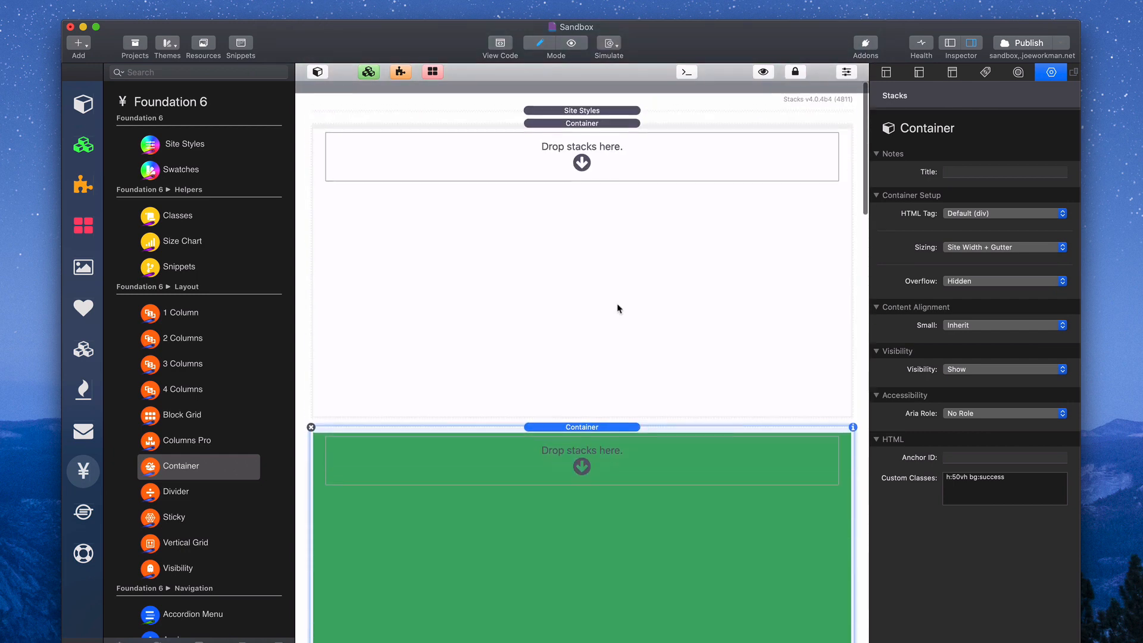
click(704, 248)
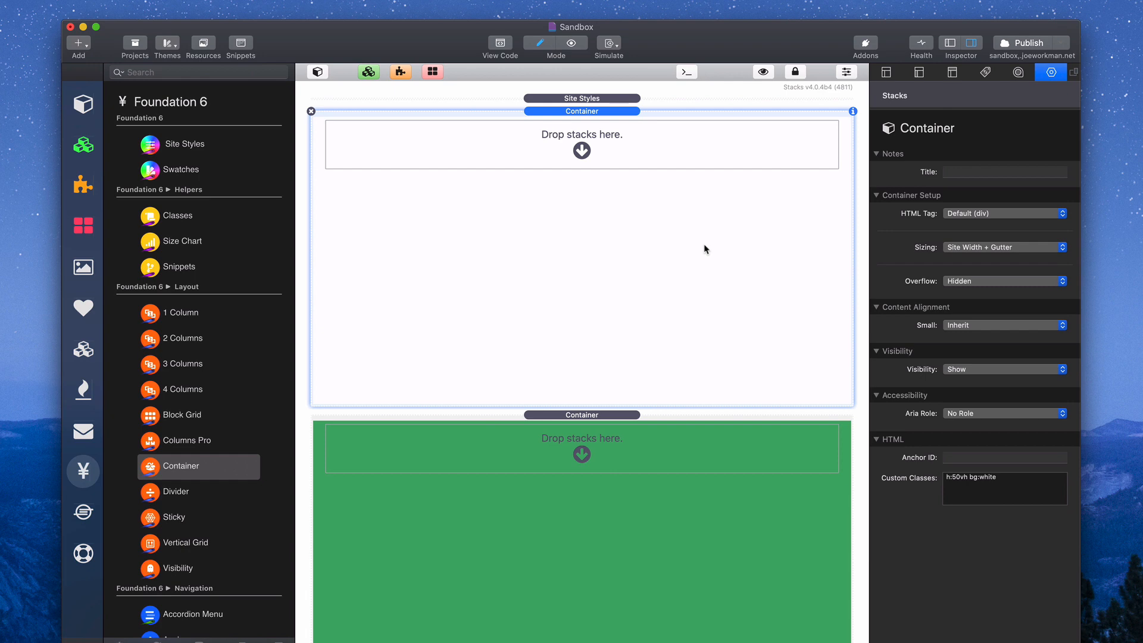
click(639, 487)
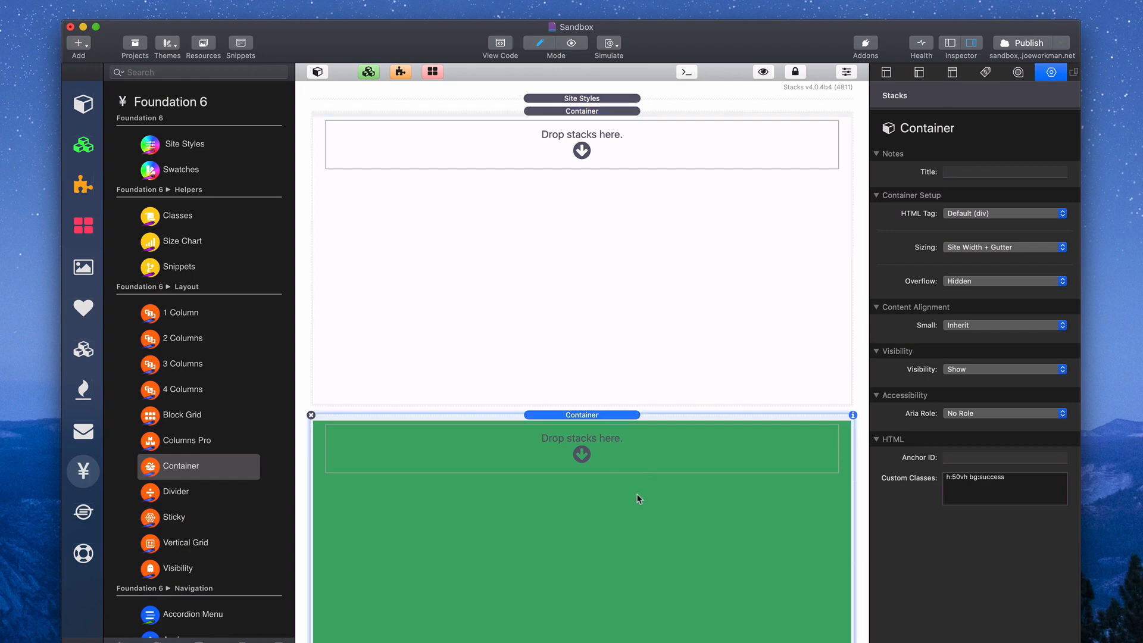
scroll(638, 491, down, 3)
scroll(617, 405, up, 5)
click(592, 256)
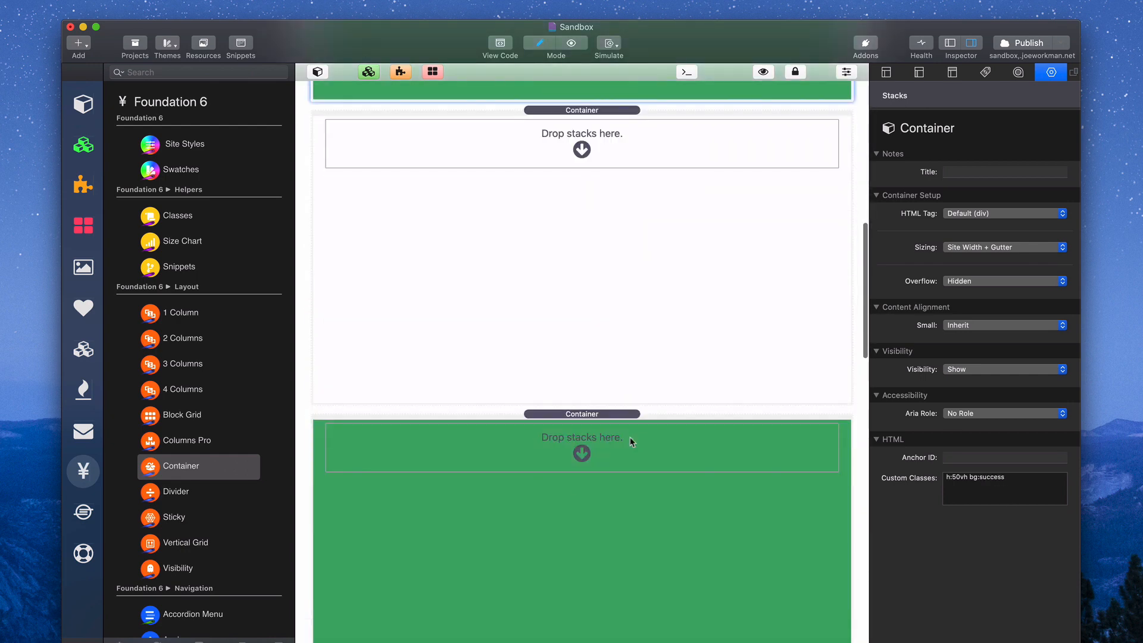
click(628, 440)
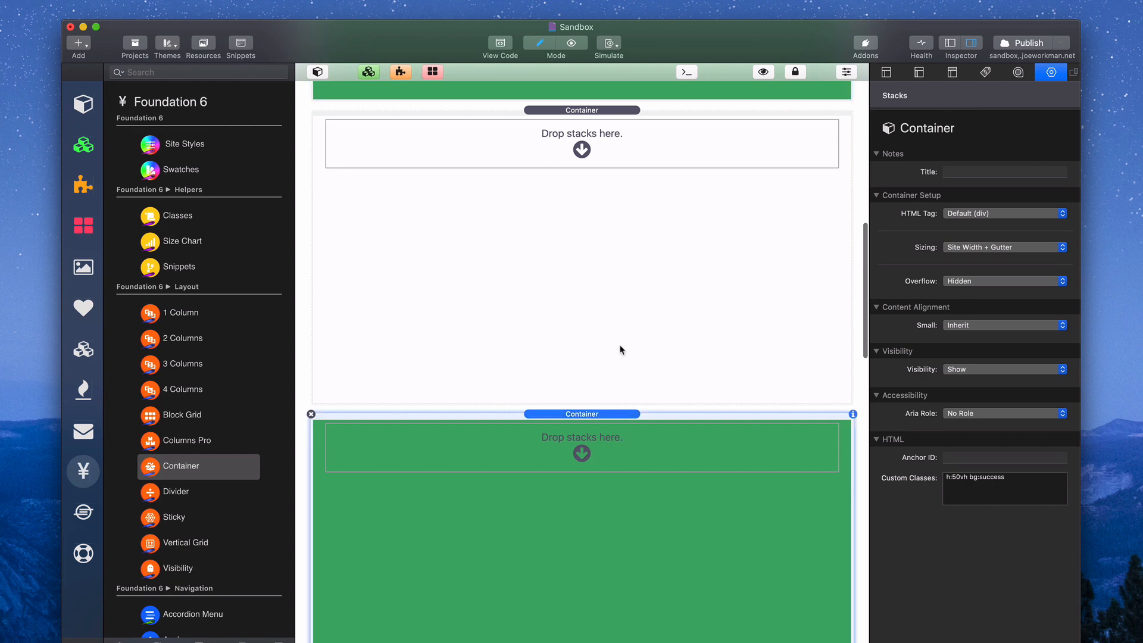
click(619, 336)
scroll(619, 336, up, 10)
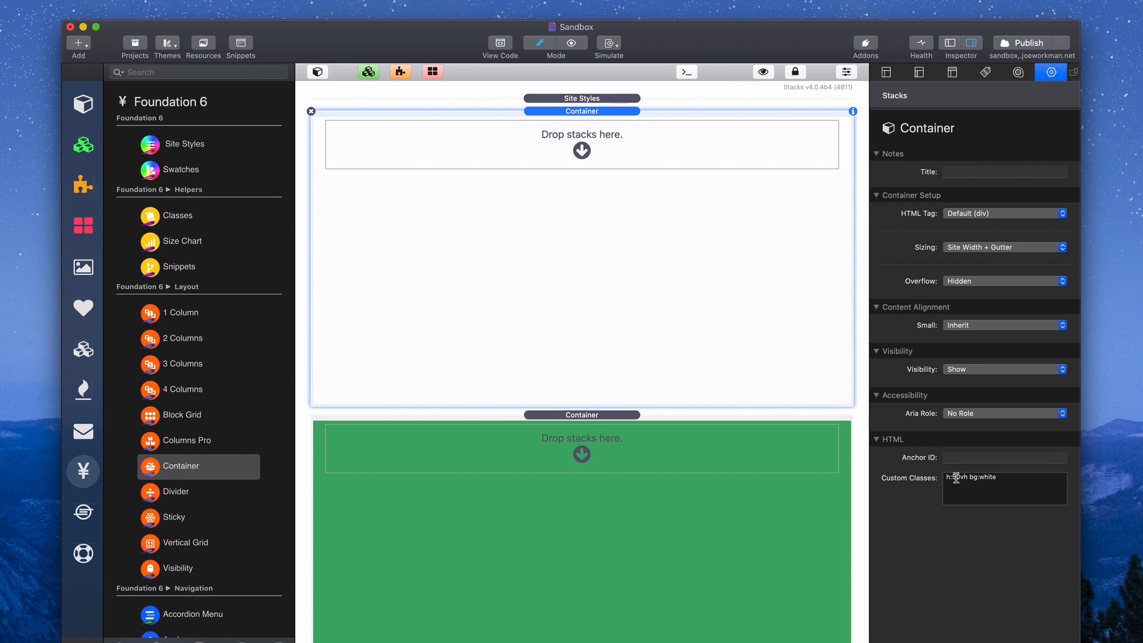
click(644, 554)
scroll(645, 506, down, 5)
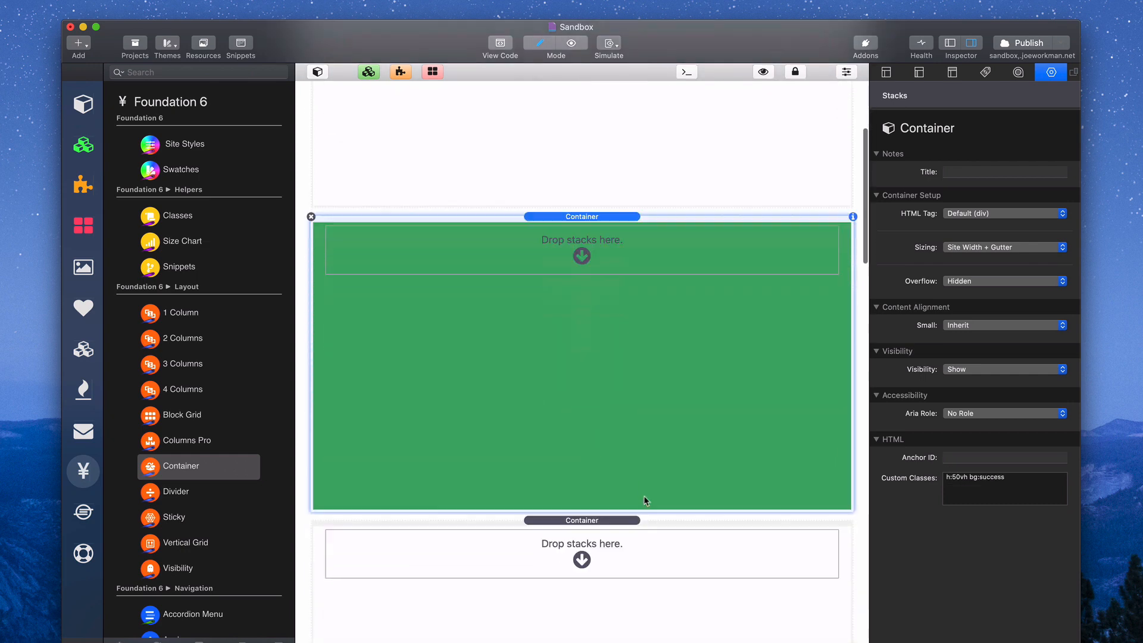
scroll(644, 496, down, 15)
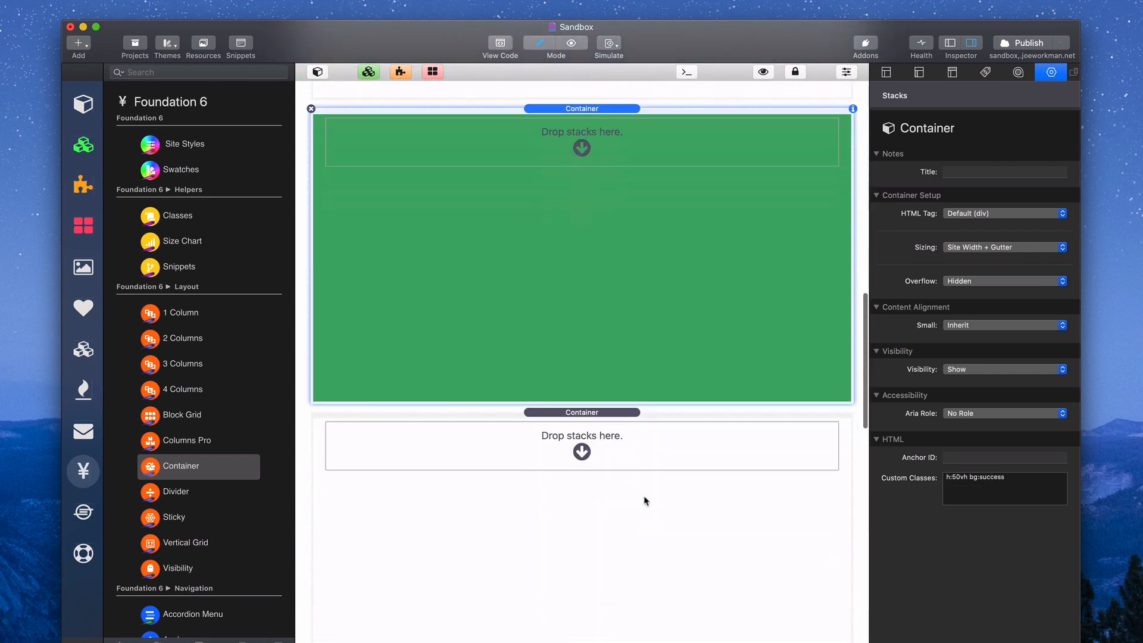
click(644, 500)
scroll(644, 500, down, 5)
scroll(644, 501, up, 20)
Step: Reveal the Site Styles contents and add a Height swatch to its Swatches area
click(596, 98)
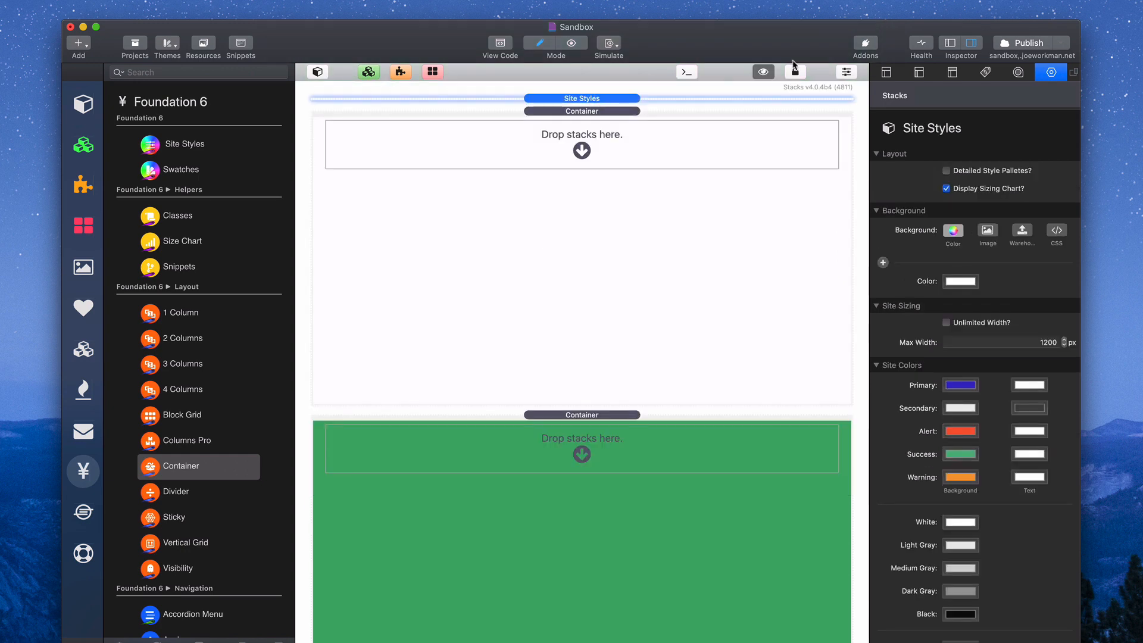
click(763, 72)
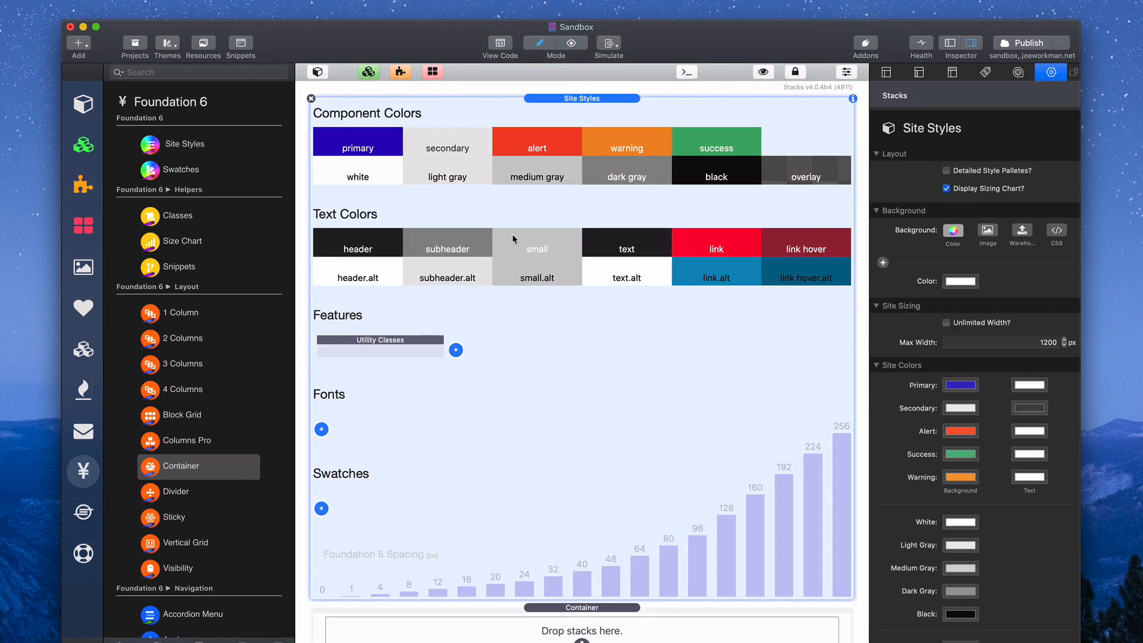
click(321, 508)
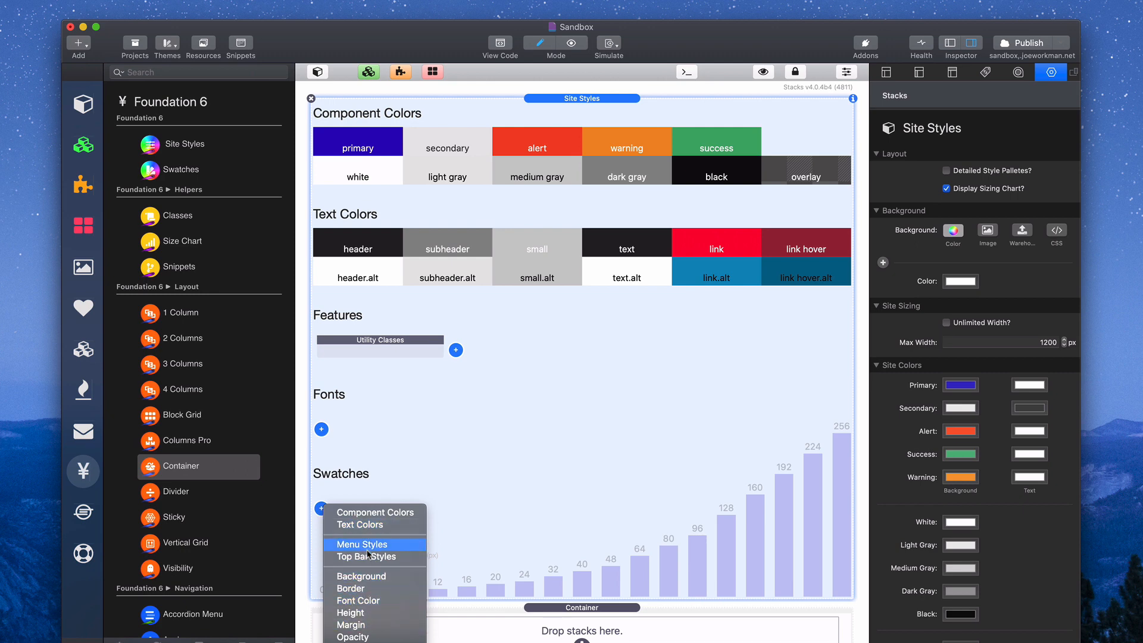
click(361, 613)
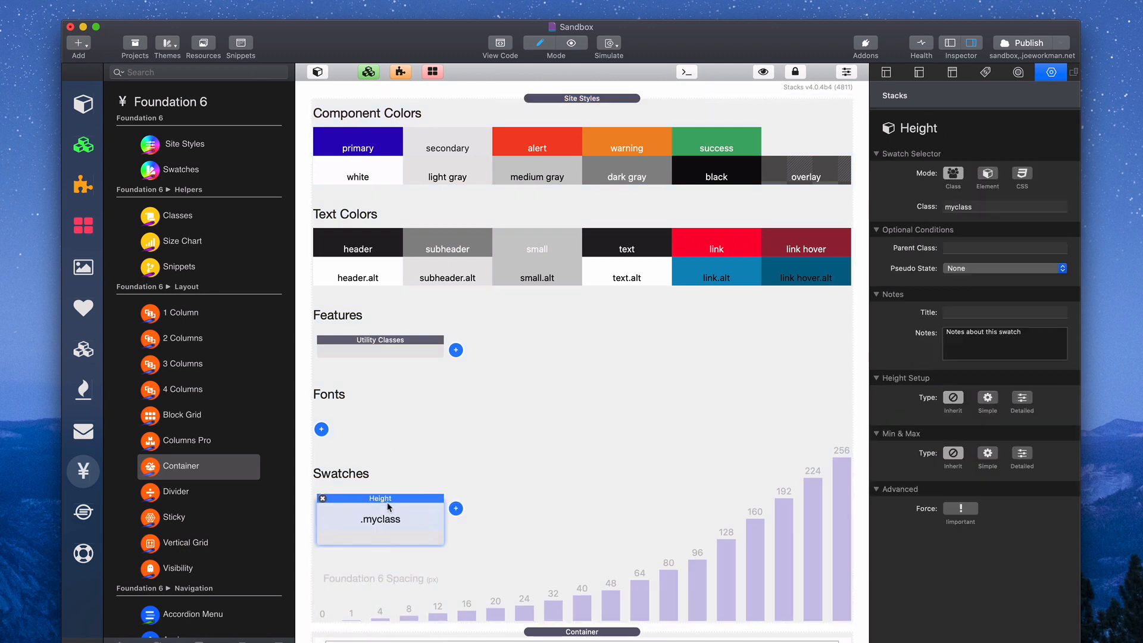
Step: Set the Height swatch's class name to section-container
click(1007, 205)
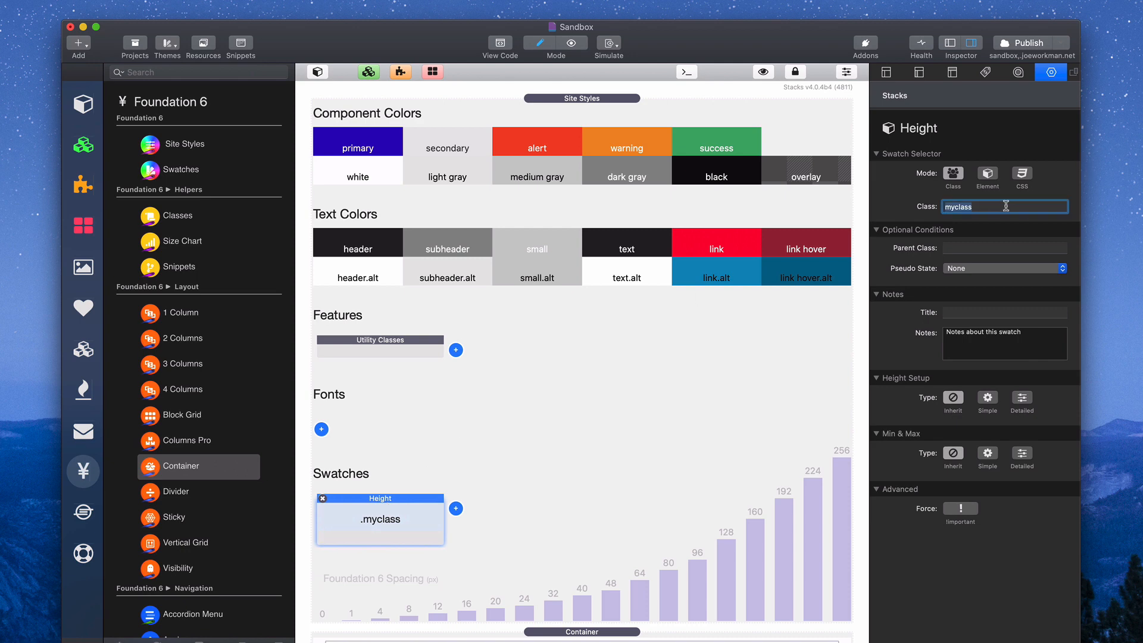
text(sectiopn)
text(n)
text(-container)
key(Tab)
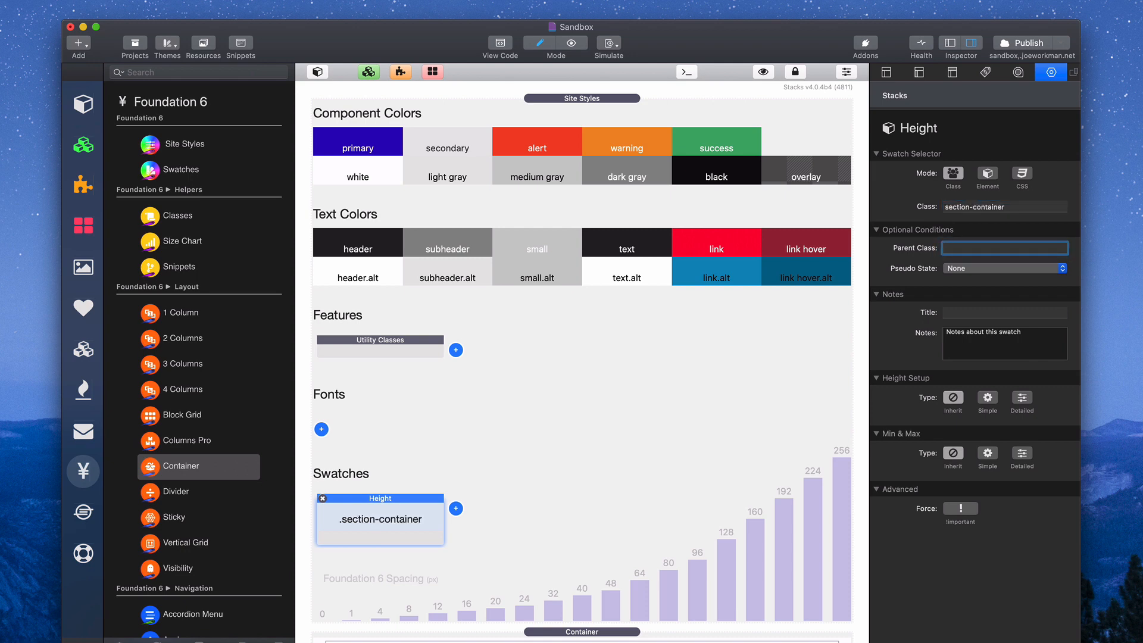
Step: Switch the section-container swatch to the Simple height type and set its height to 50% Browser
click(988, 397)
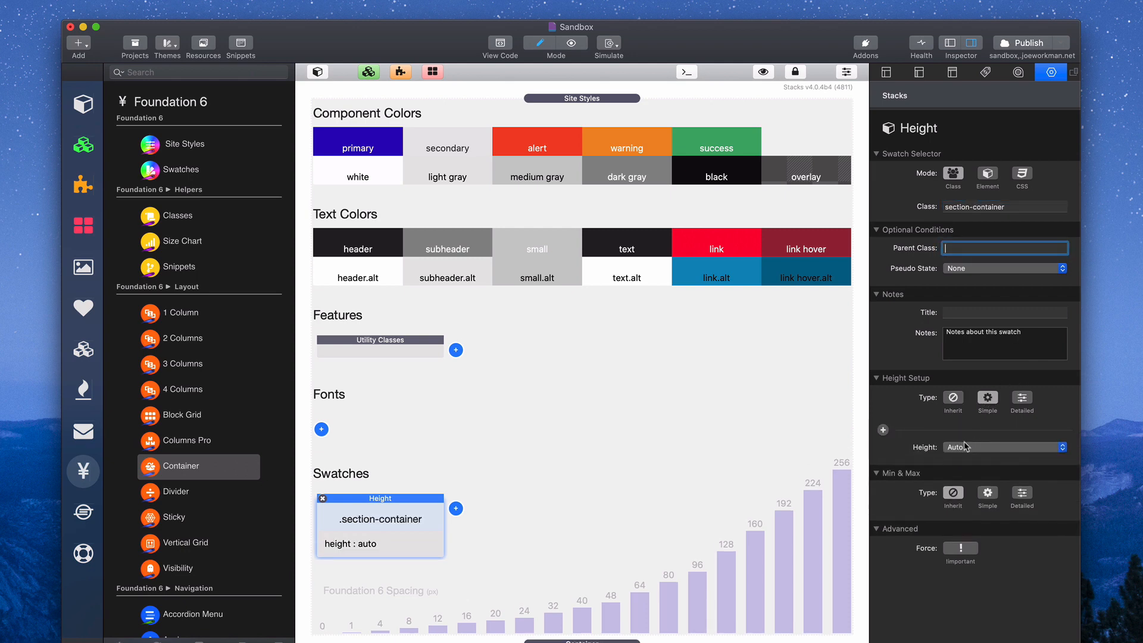
click(966, 447)
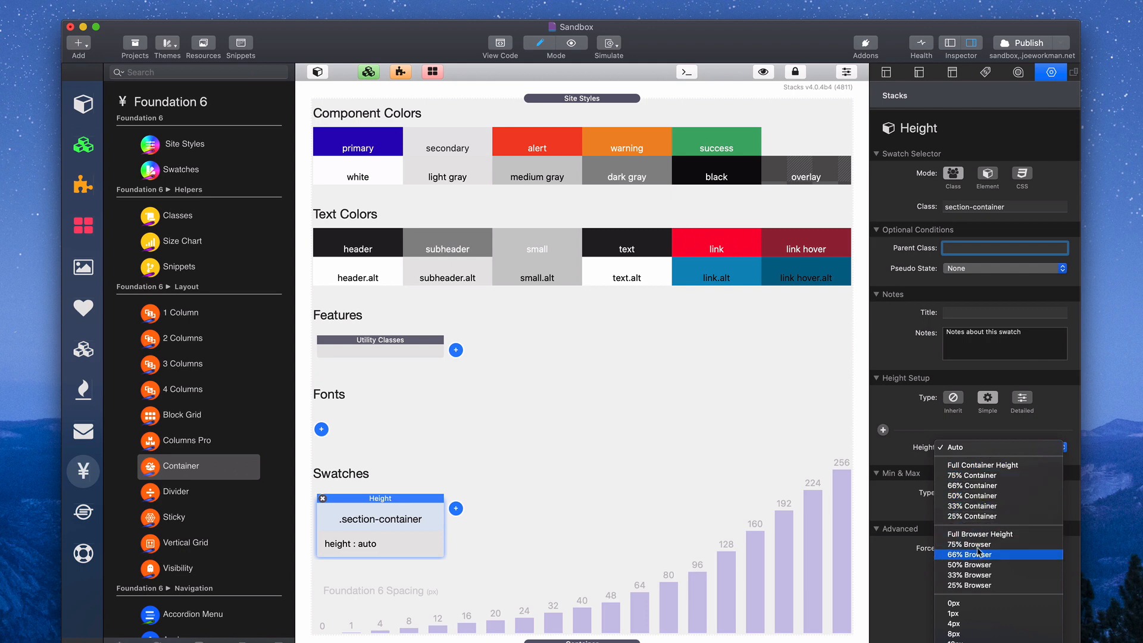
click(973, 565)
click(643, 427)
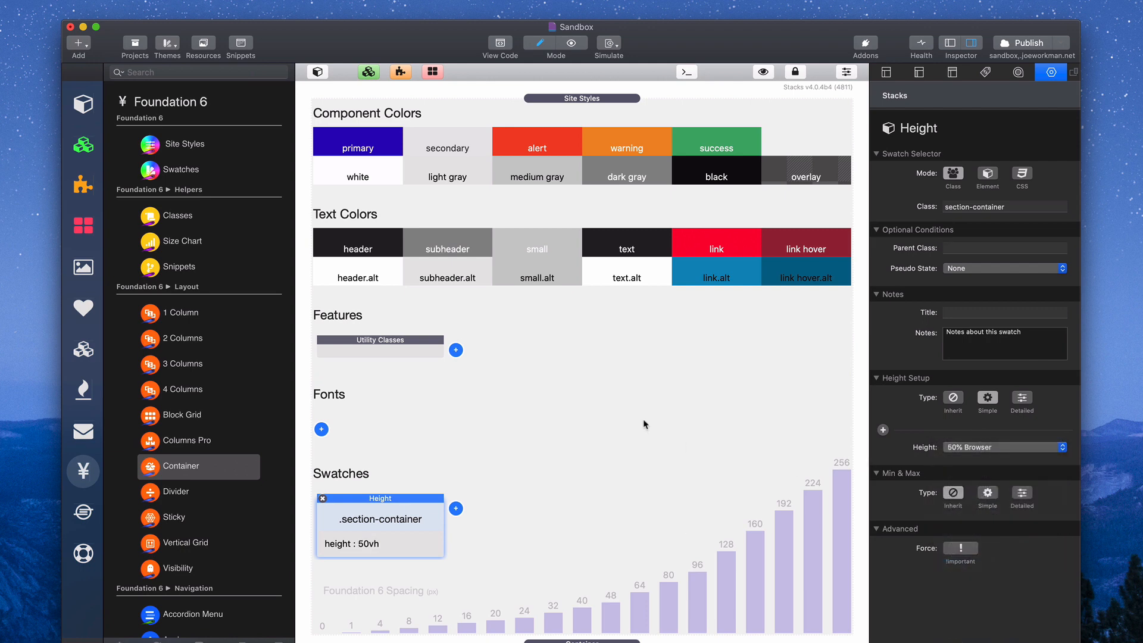
Step: Review the containers below Site Styles and check the height class h:50vh in their custom classes
click(351, 518)
scroll(431, 515, down, 3)
click(549, 471)
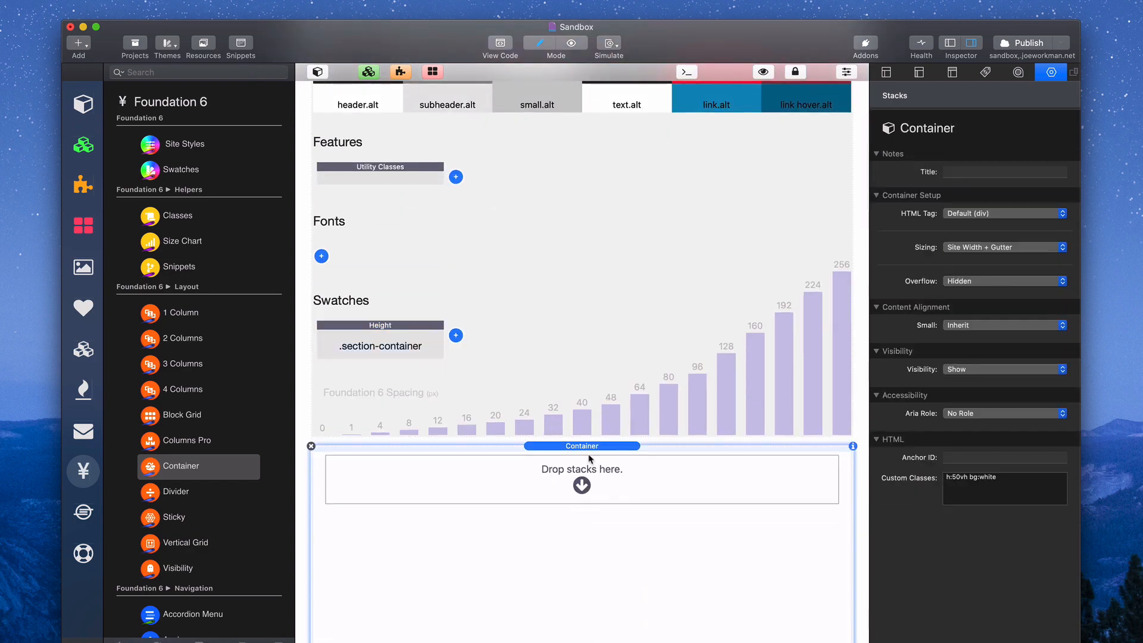
scroll(574, 485, down, 7)
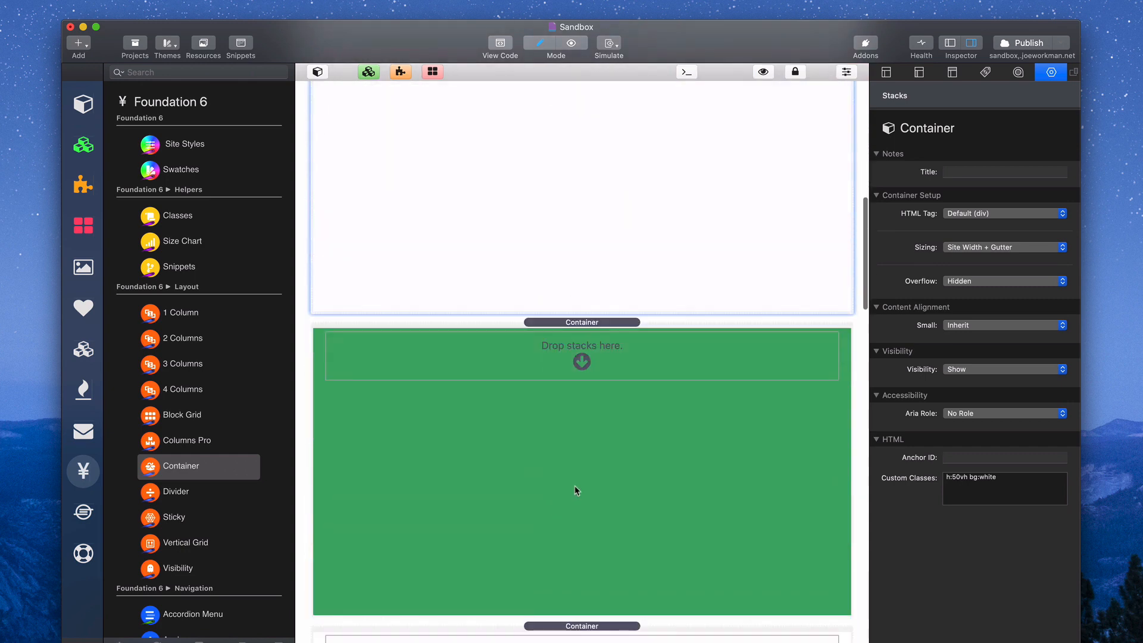
click(615, 441)
scroll(614, 441, down, 6)
click(615, 445)
scroll(614, 441, down, 7)
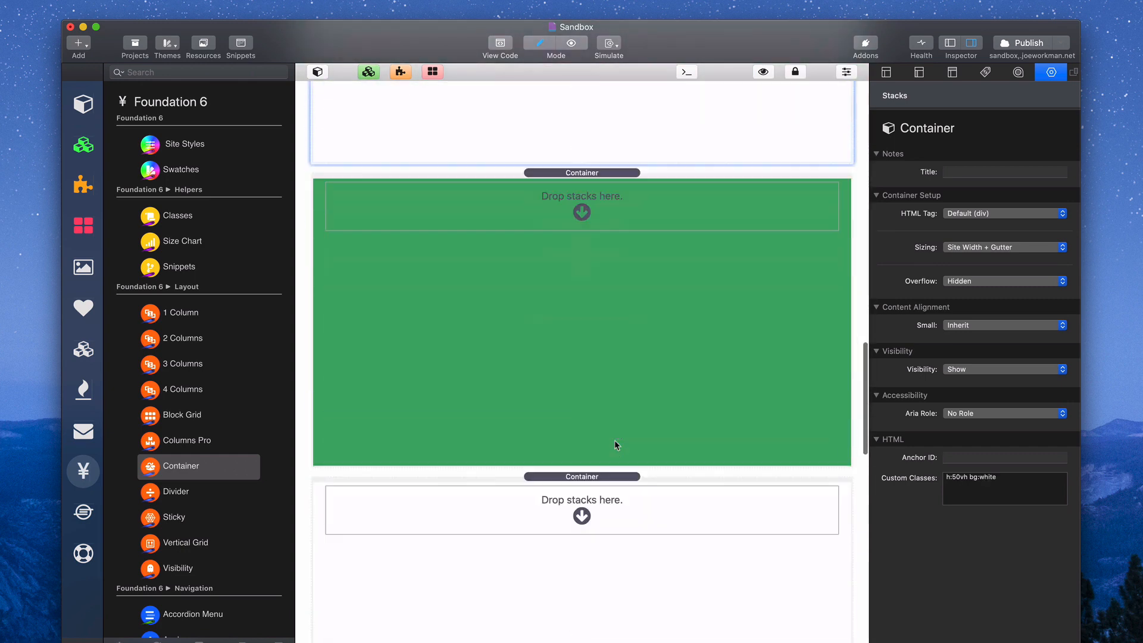
click(600, 341)
click(623, 509)
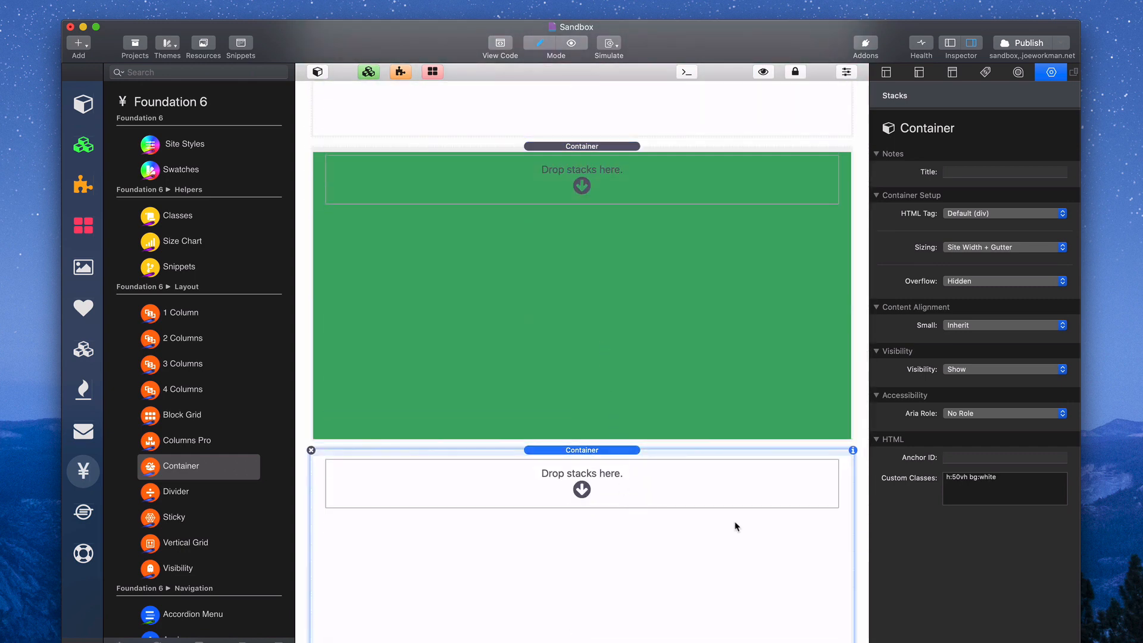
scroll(737, 529, down, 10)
scroll(691, 329, up, 20)
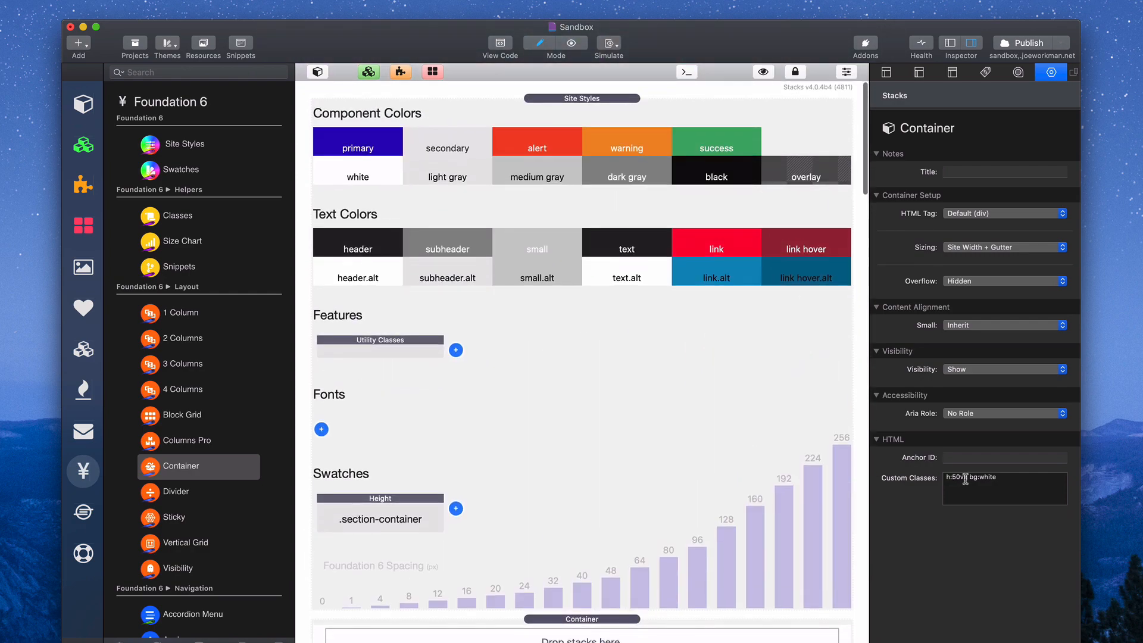
click(968, 476)
drag(968, 477, 883, 473)
Step: Set the section-container Height swatch's height to 66% Browser
click(413, 511)
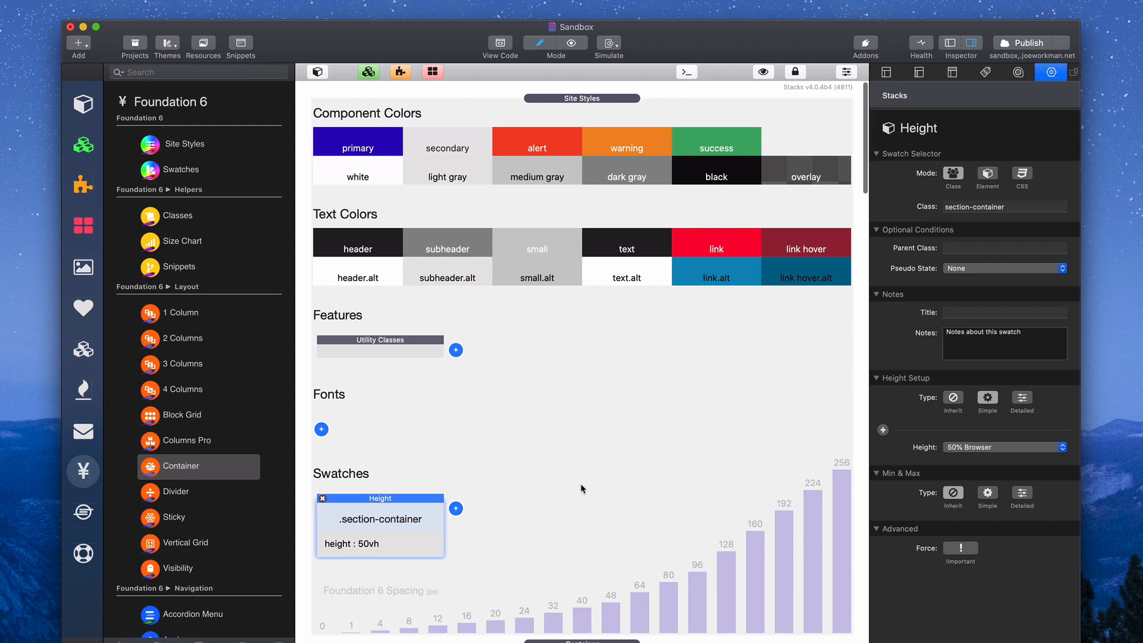
scroll(580, 483, down, 1)
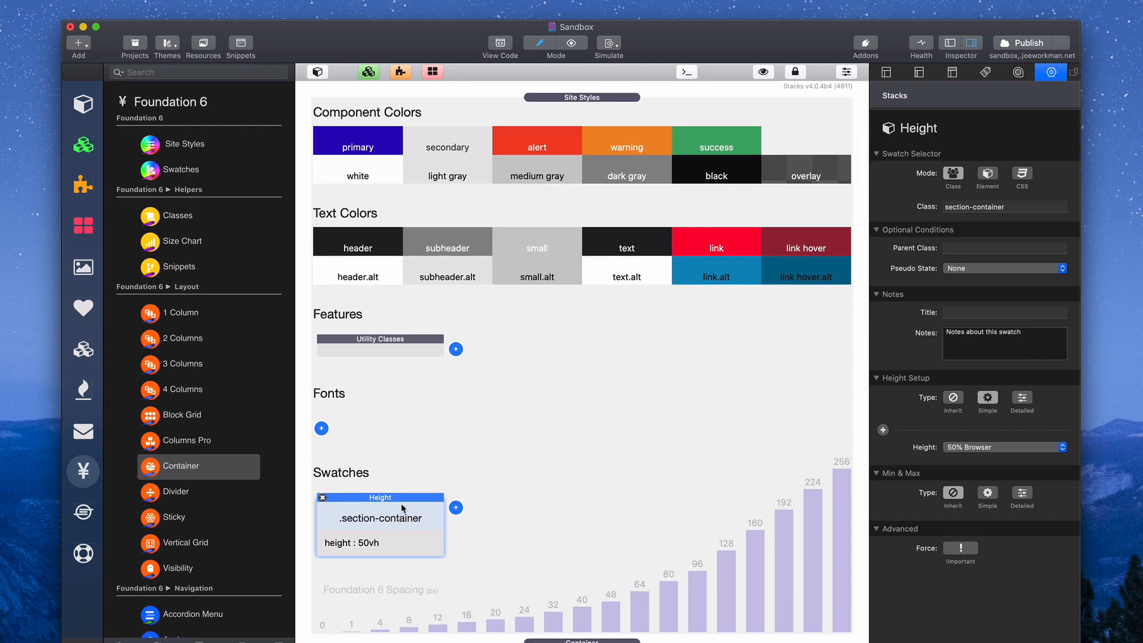
scroll(411, 500, down, 5)
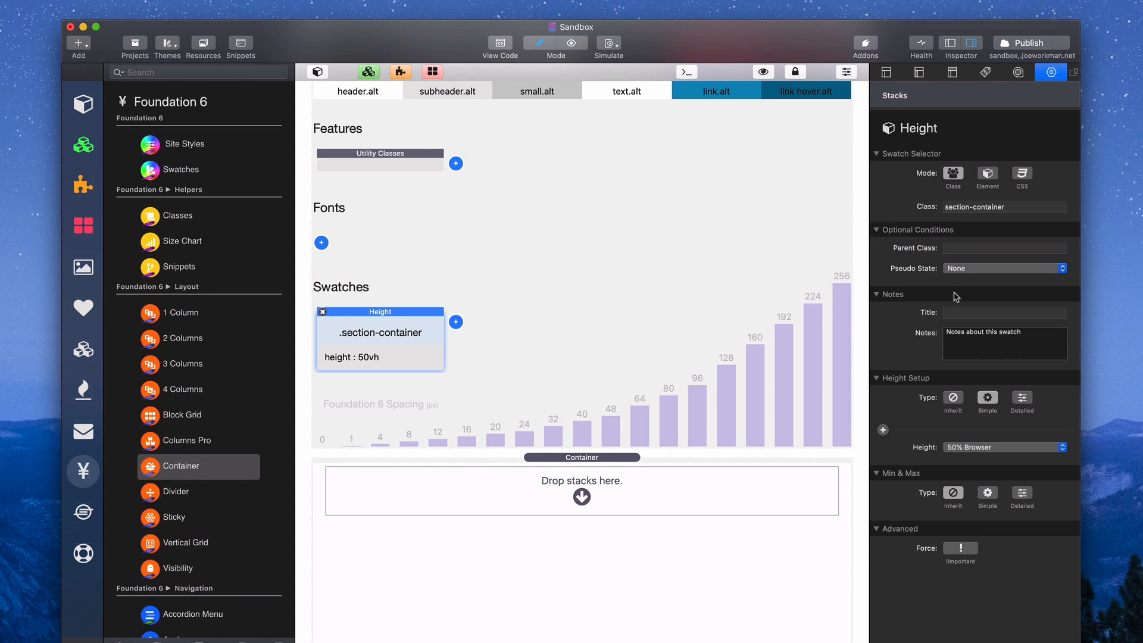
click(965, 447)
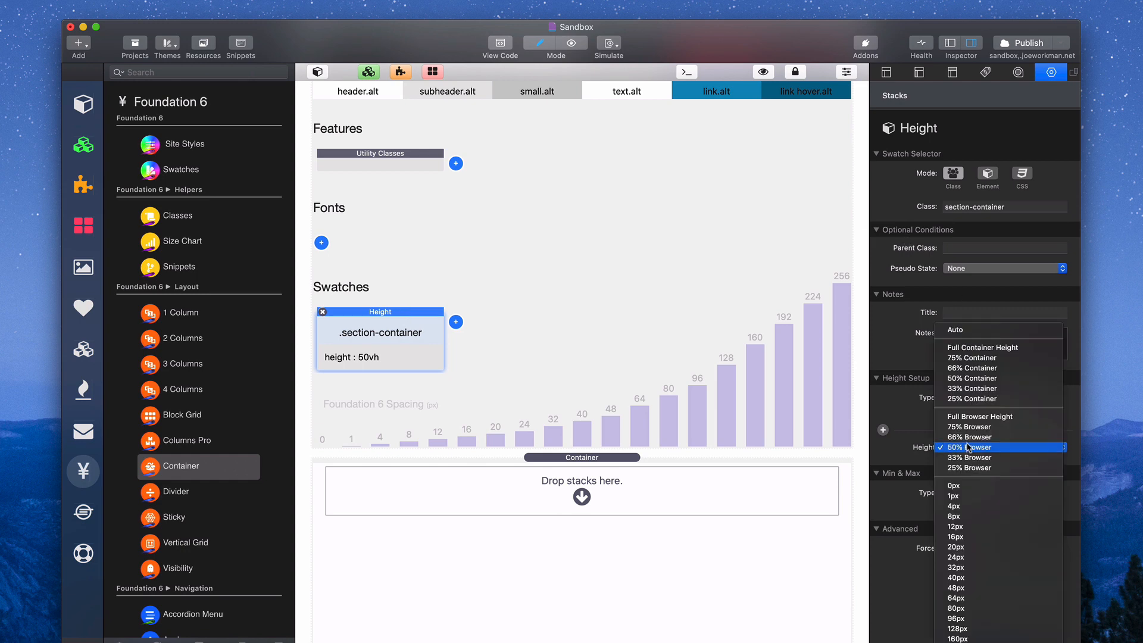
click(968, 439)
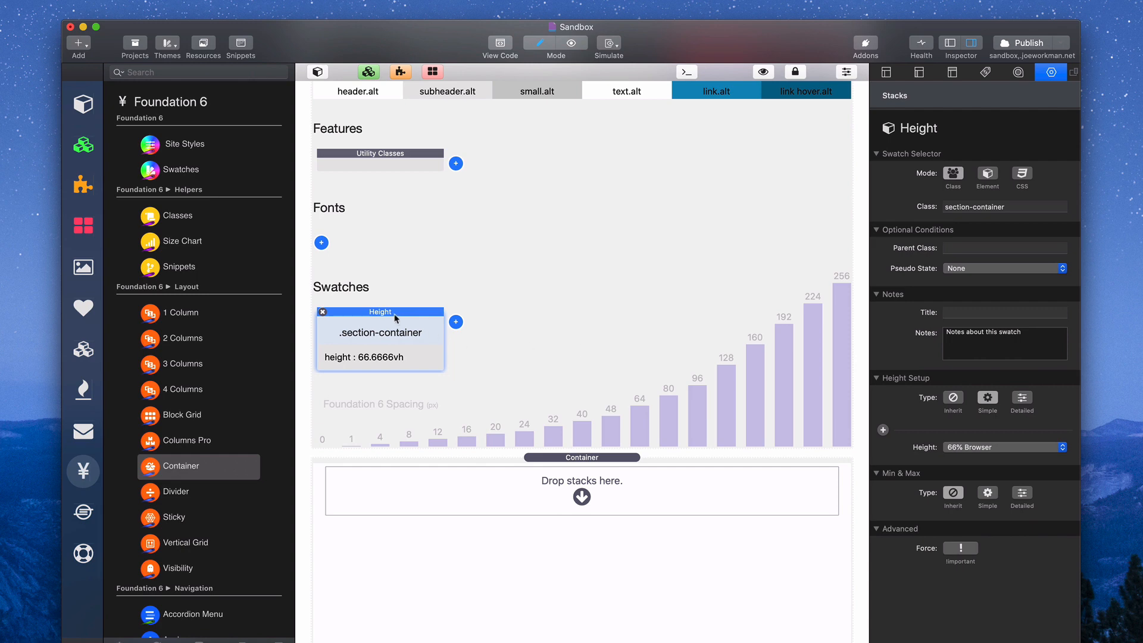
Step: Inspect the height and background classes in the custom classes of the white container and the green container beneath it
click(453, 483)
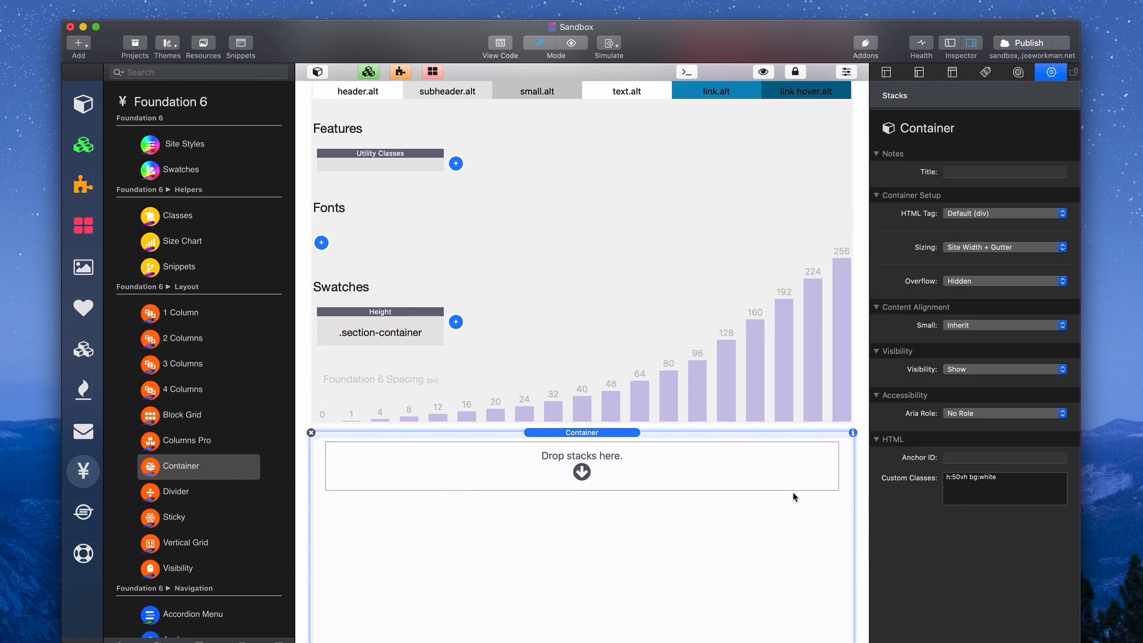
scroll(793, 493, down, 3)
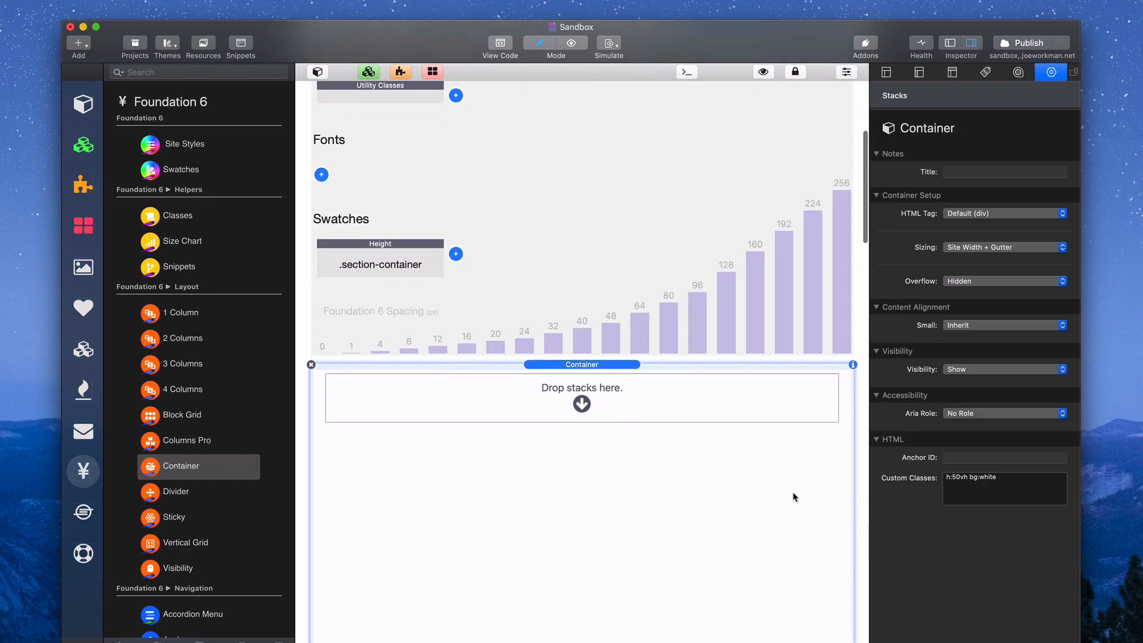
double_click(968, 476)
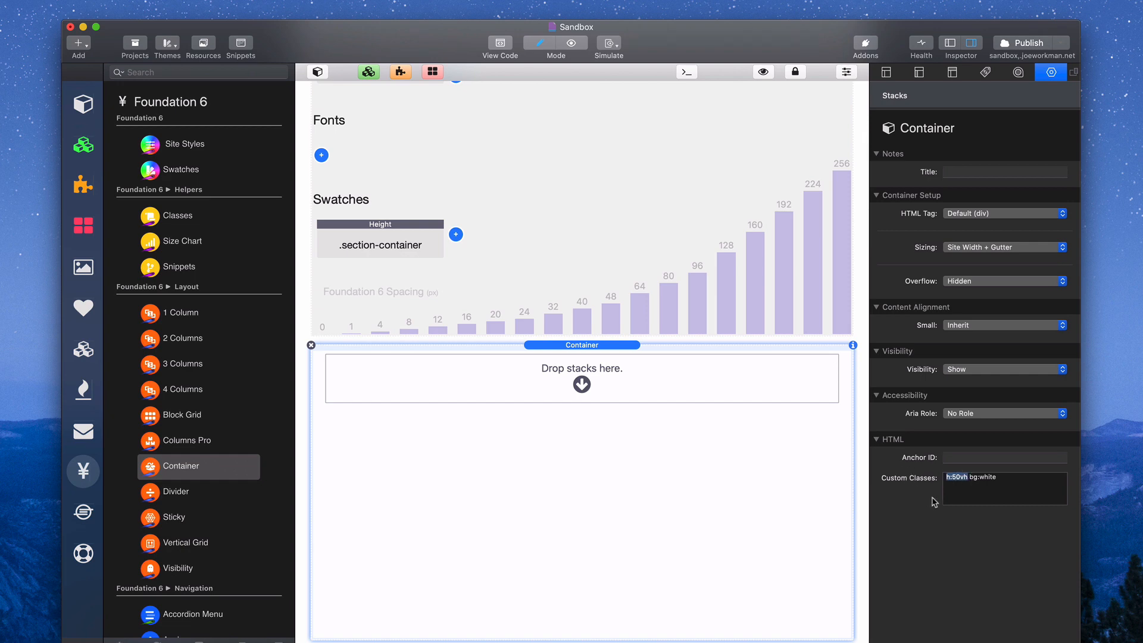
click(779, 452)
click(850, 312)
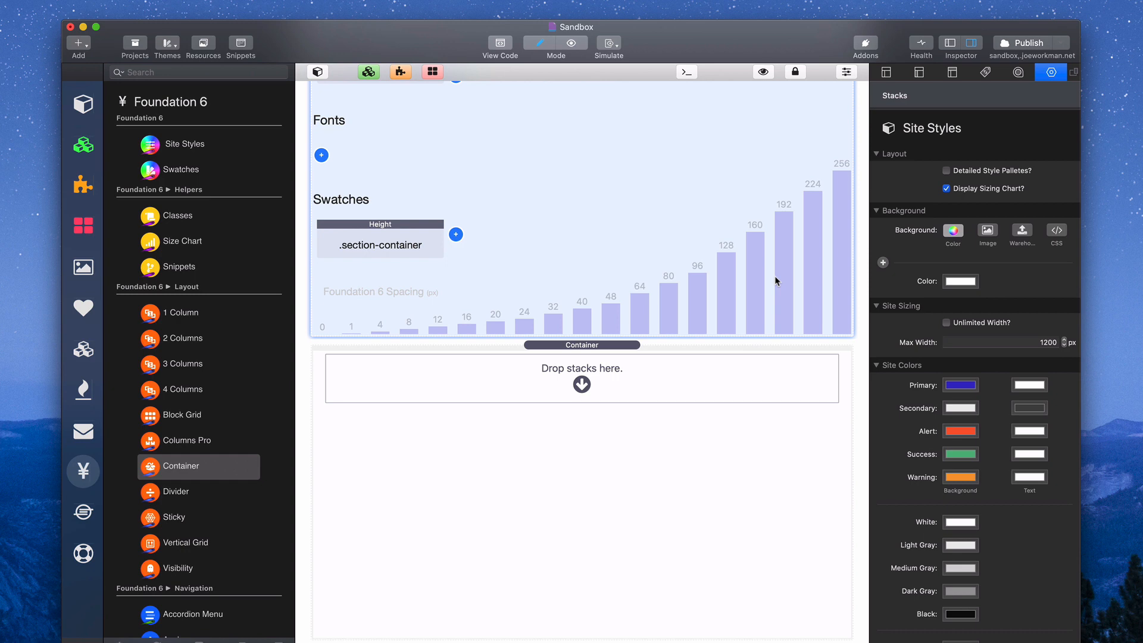
click(680, 370)
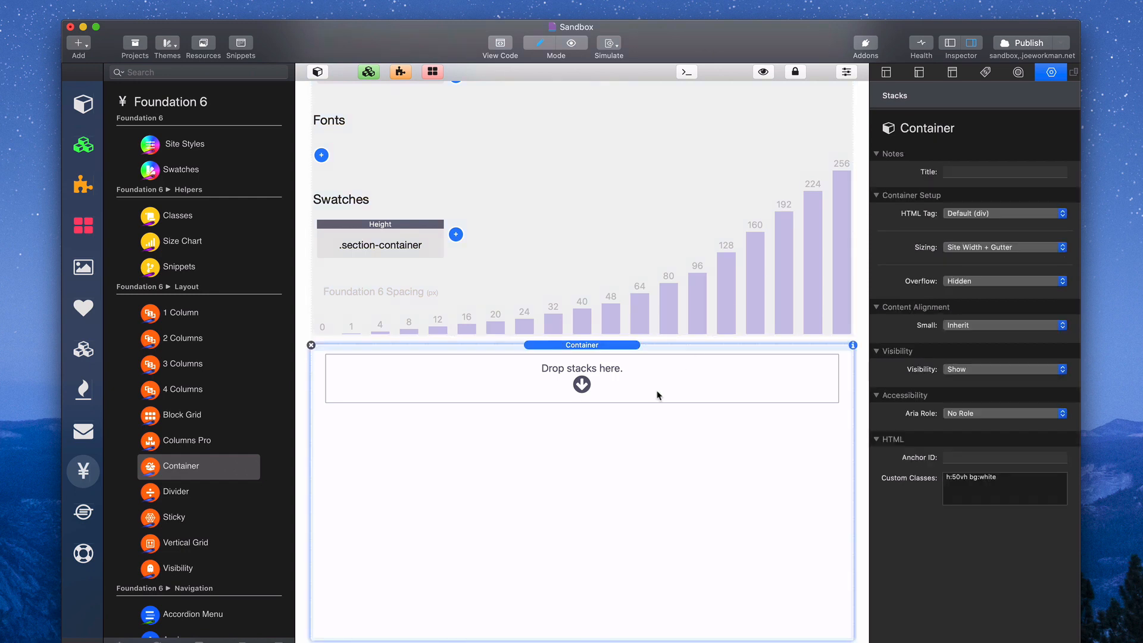
scroll(649, 405, down, 5)
click(643, 447)
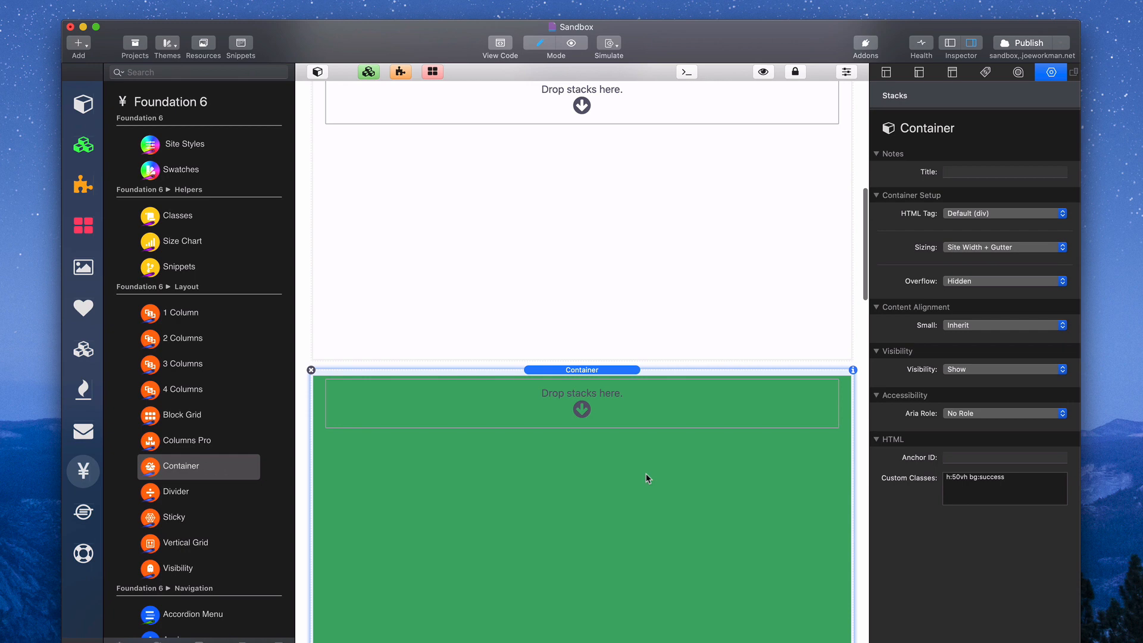
Step: Compare the containers' background classes with the component colors in Site Styles and recheck the white container's custom classes
scroll(646, 476, up, 6)
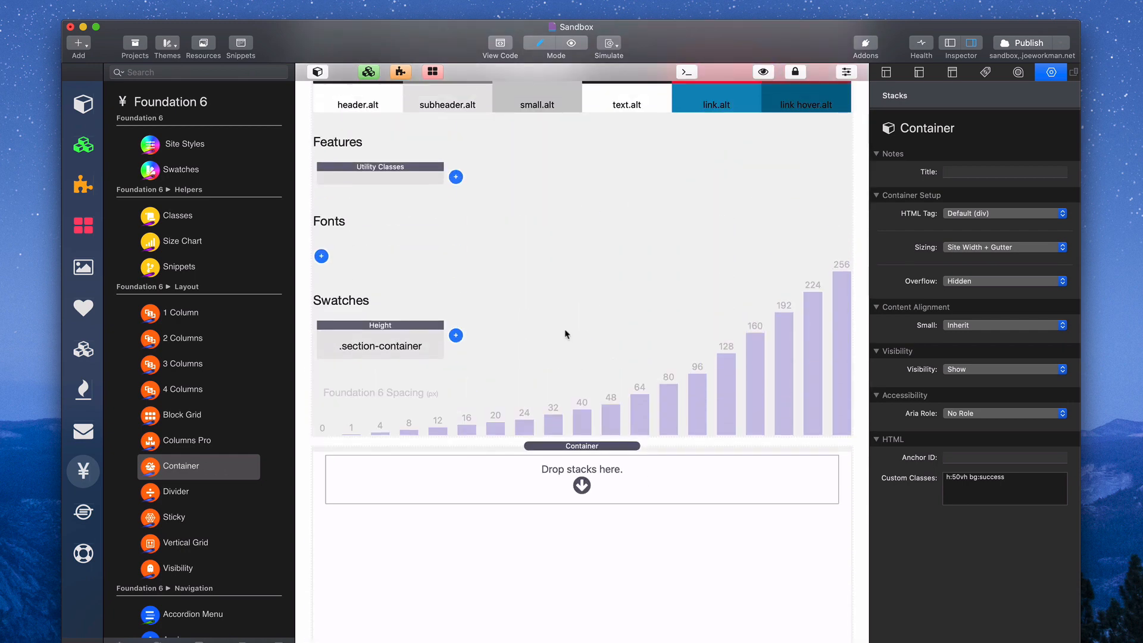
scroll(567, 336, down, 7)
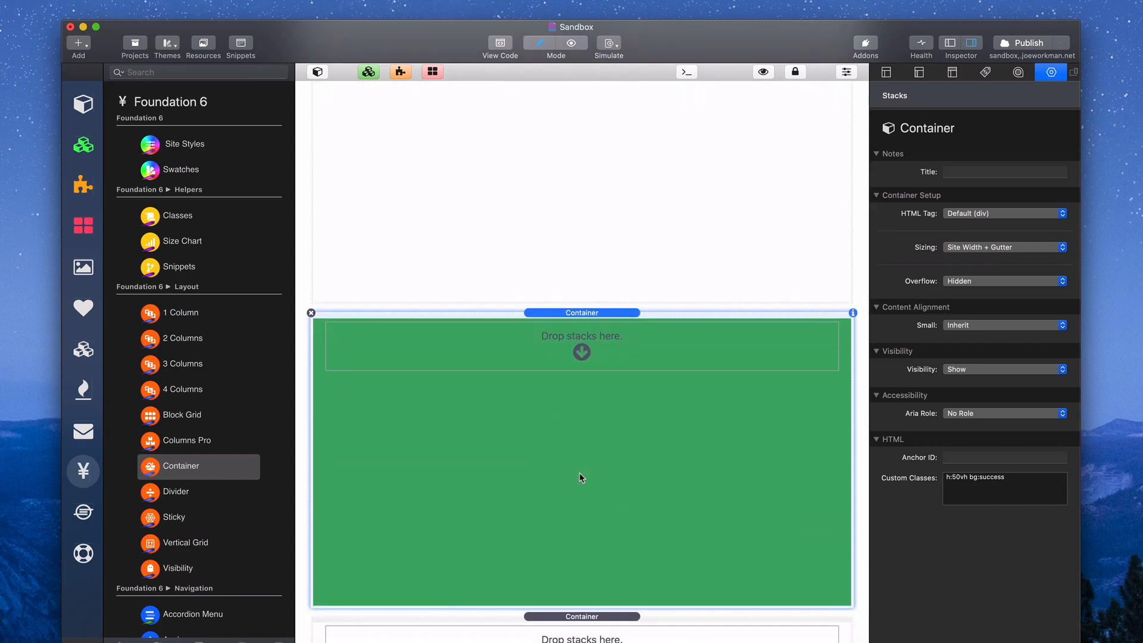
scroll(580, 473, up, 1)
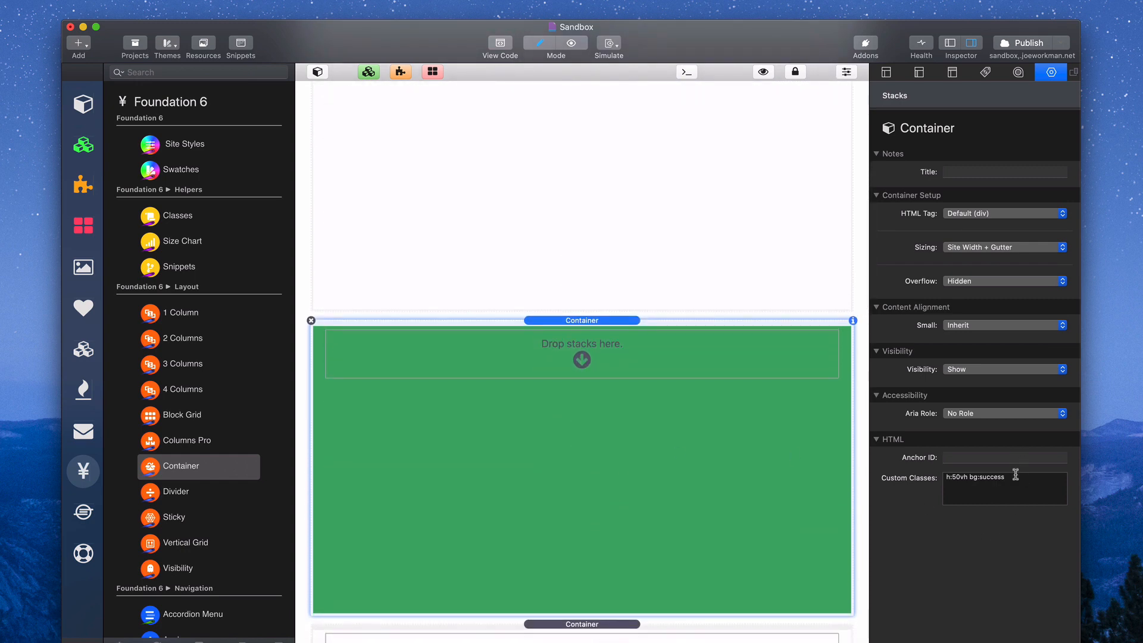
scroll(623, 312, up, 2)
scroll(623, 313, up, 10)
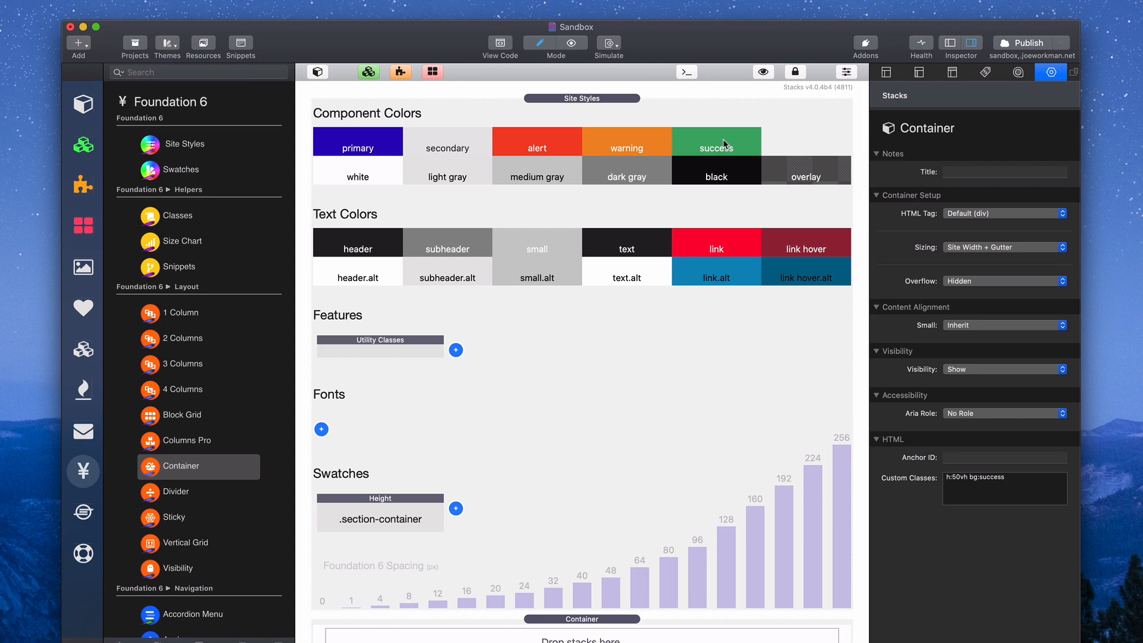
click(612, 395)
scroll(612, 396, down, 5)
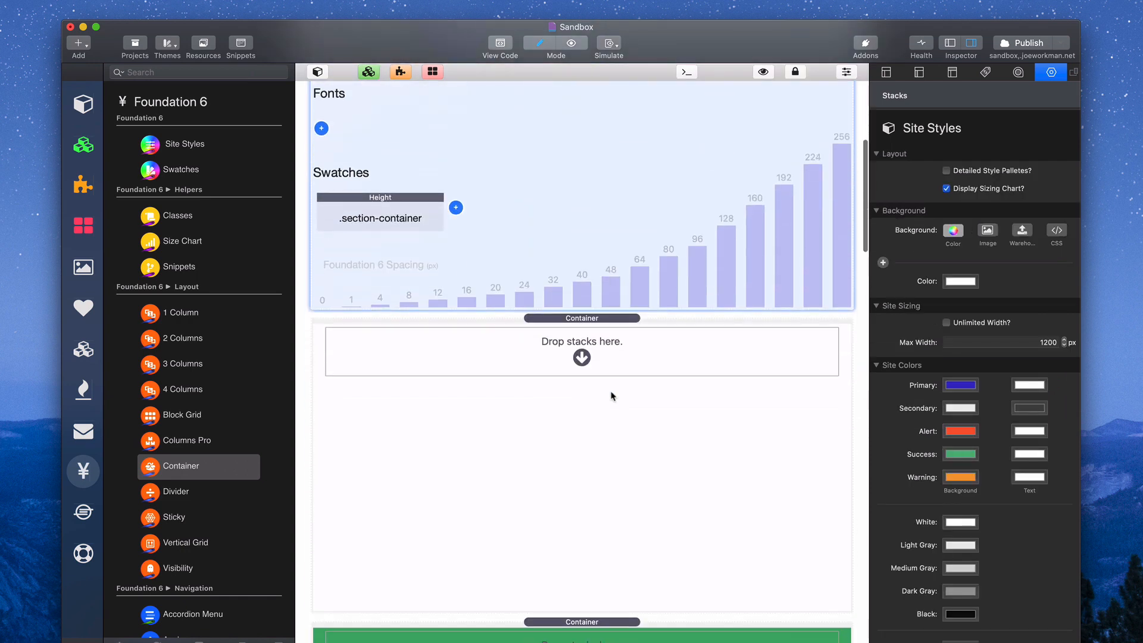
click(612, 395)
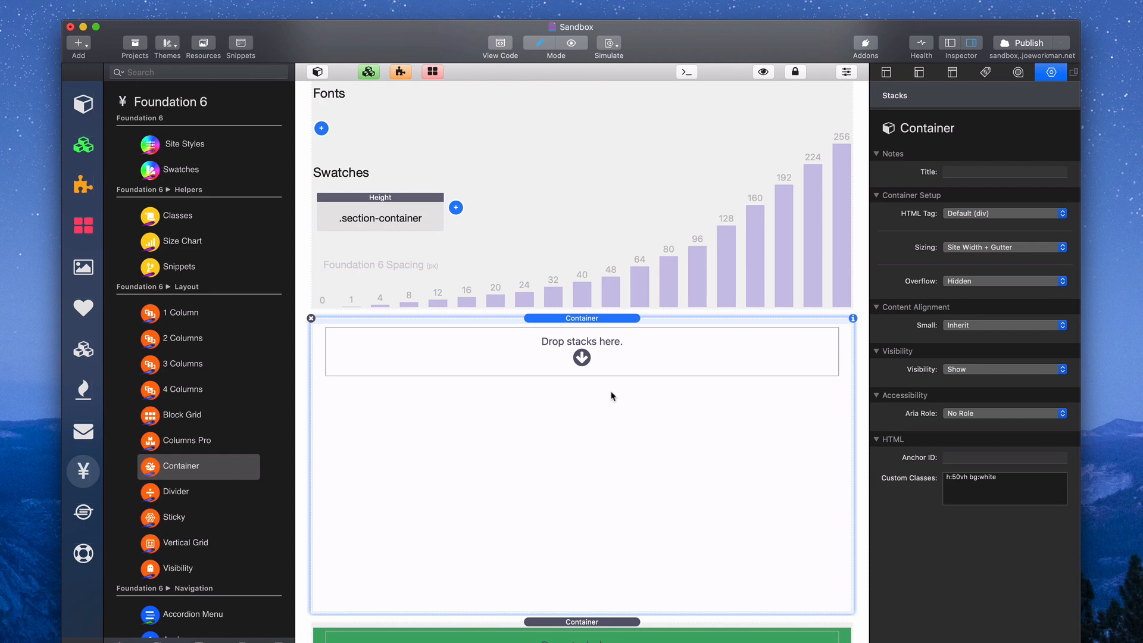
scroll(573, 338, up, 10)
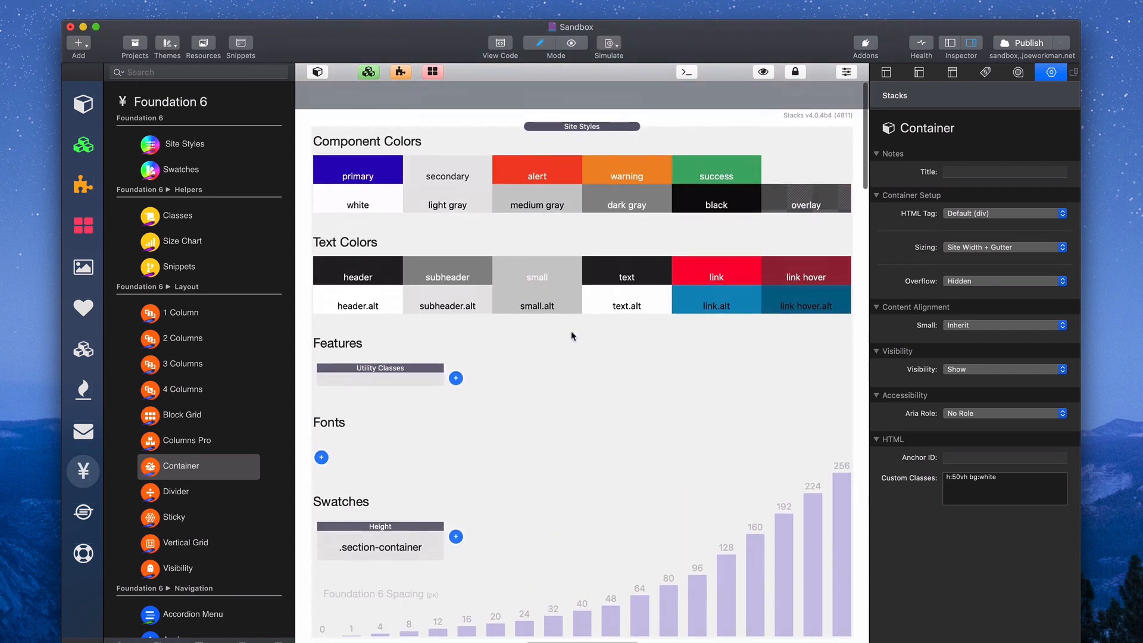